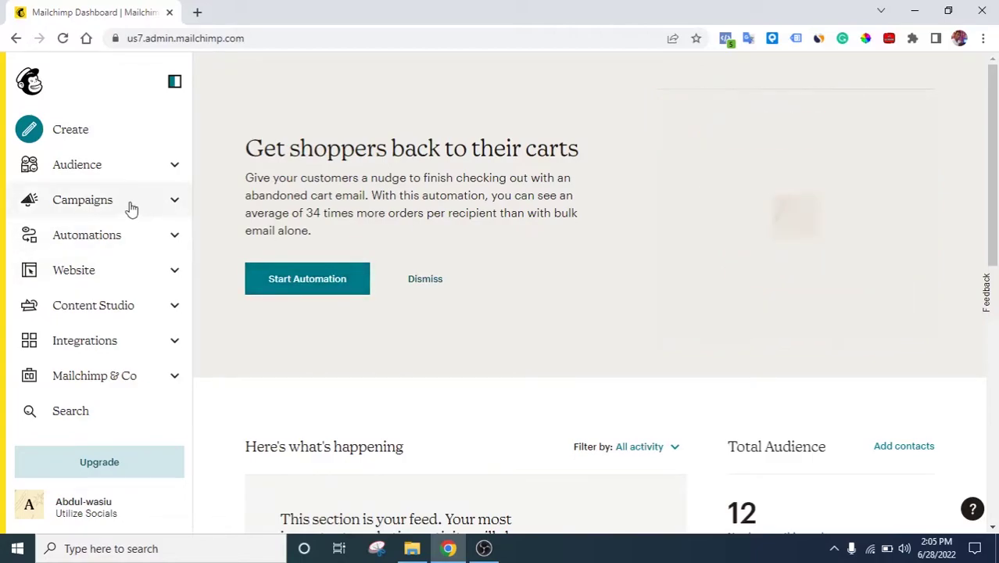
# Create a new Regular email campaign from the Campaigns page.
pyautogui.click(128, 202)
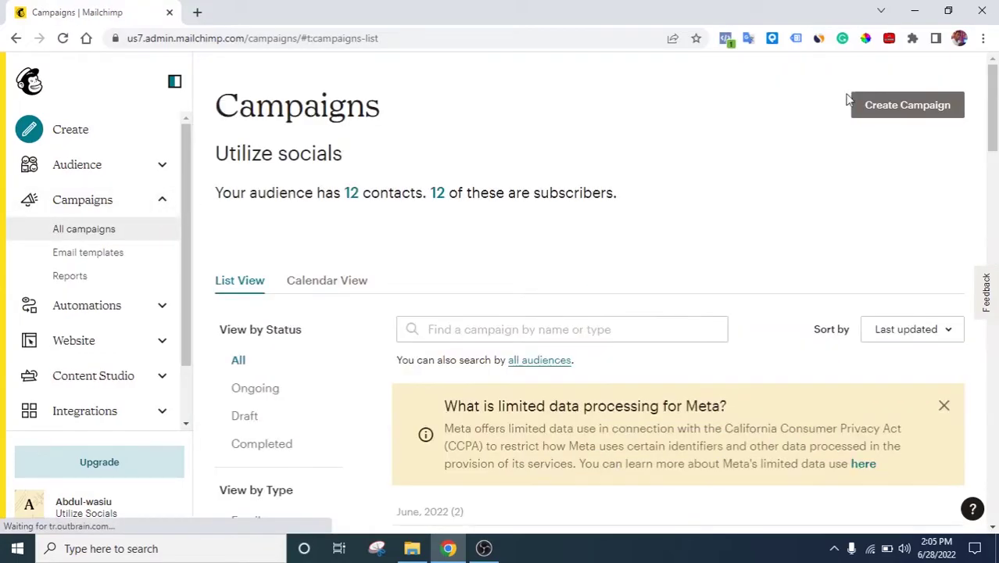
pyautogui.click(905, 113)
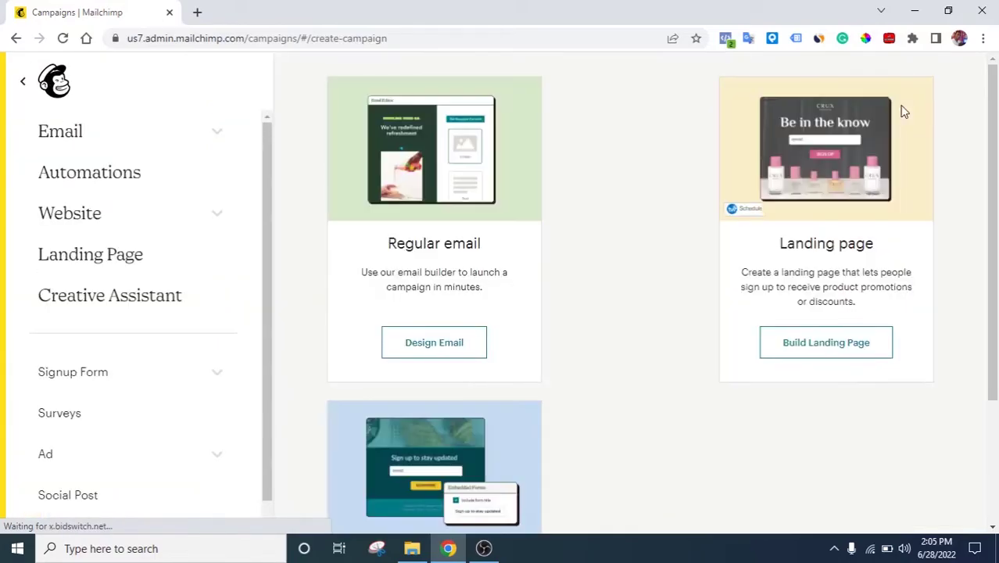
pyautogui.scroll(-2, 747, 190)
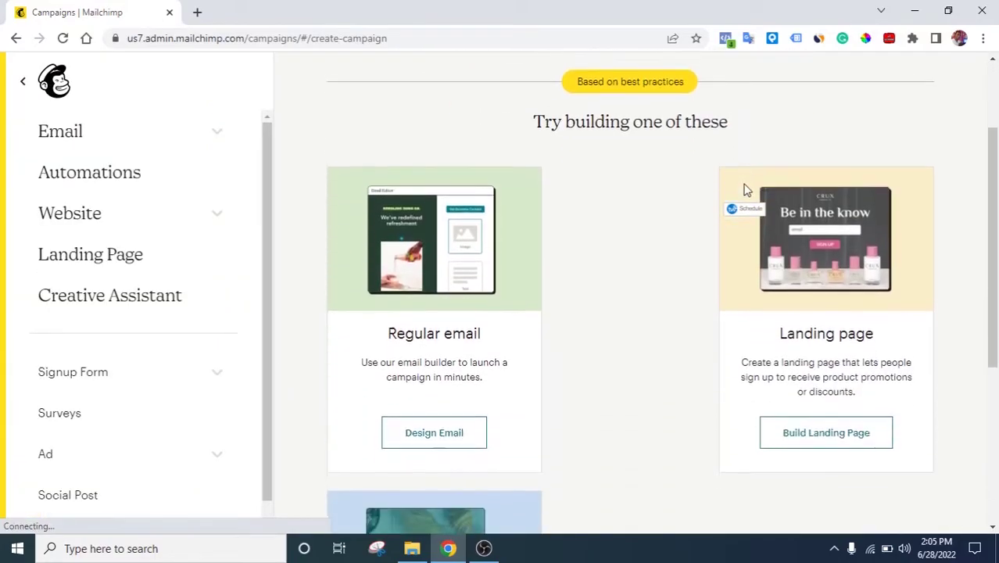
pyautogui.click(408, 442)
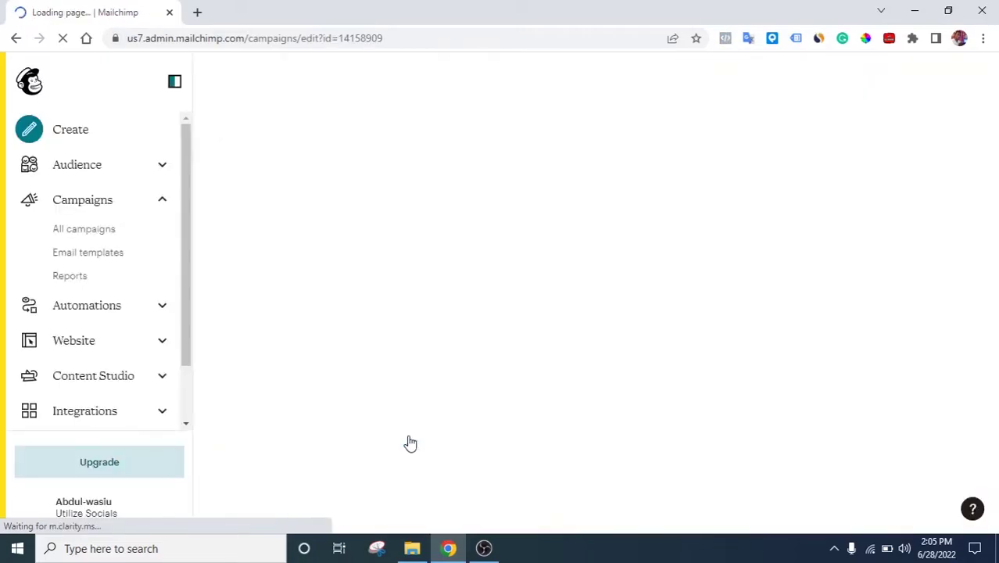
pyautogui.scroll(-2, 490, 400)
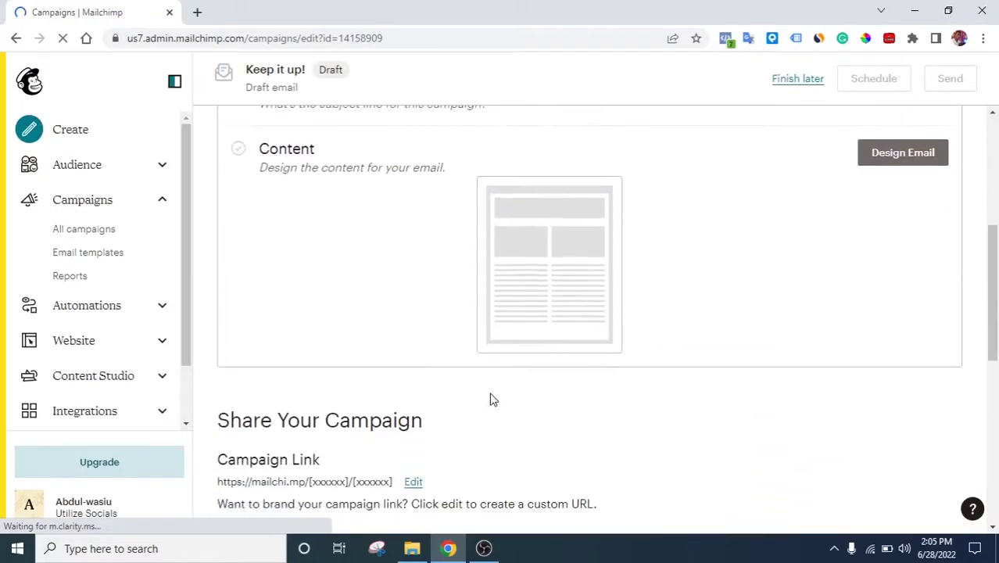
# Choose the Classic Builder for the email's design and browse the Themes list.
pyautogui.click(893, 157)
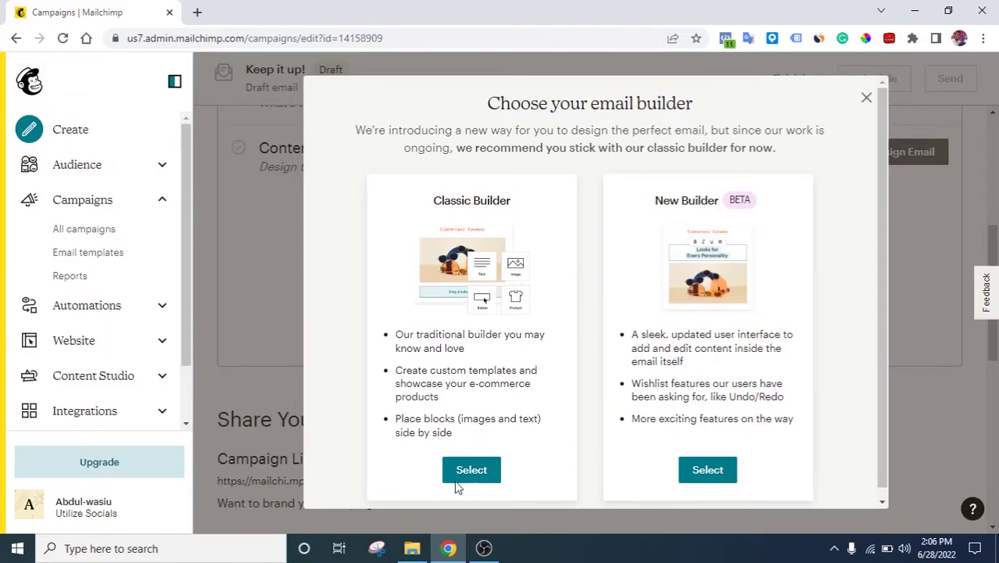
pyautogui.click(477, 472)
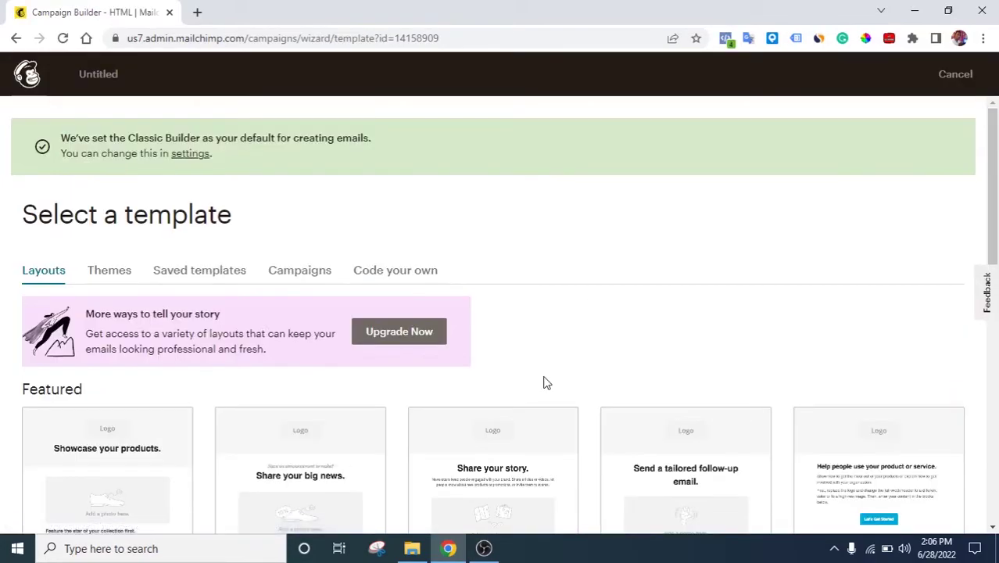
pyautogui.scroll(-7, 545, 383)
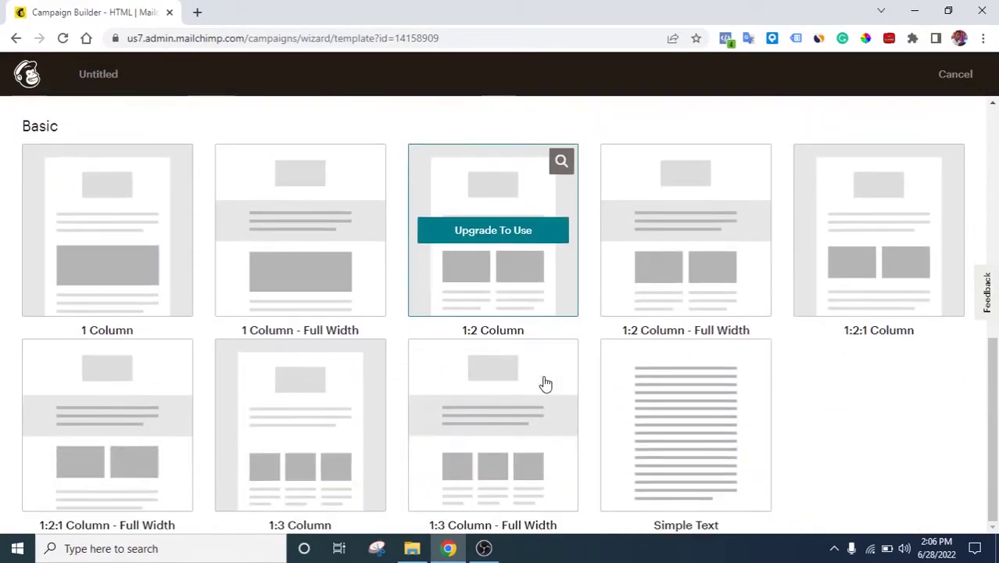
pyautogui.scroll(7, 545, 383)
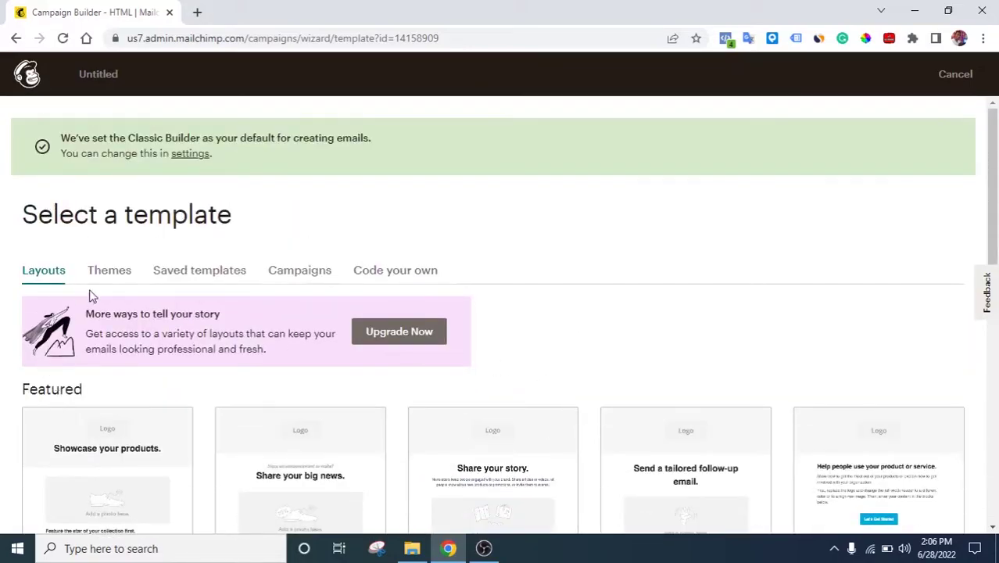
pyautogui.click(105, 272)
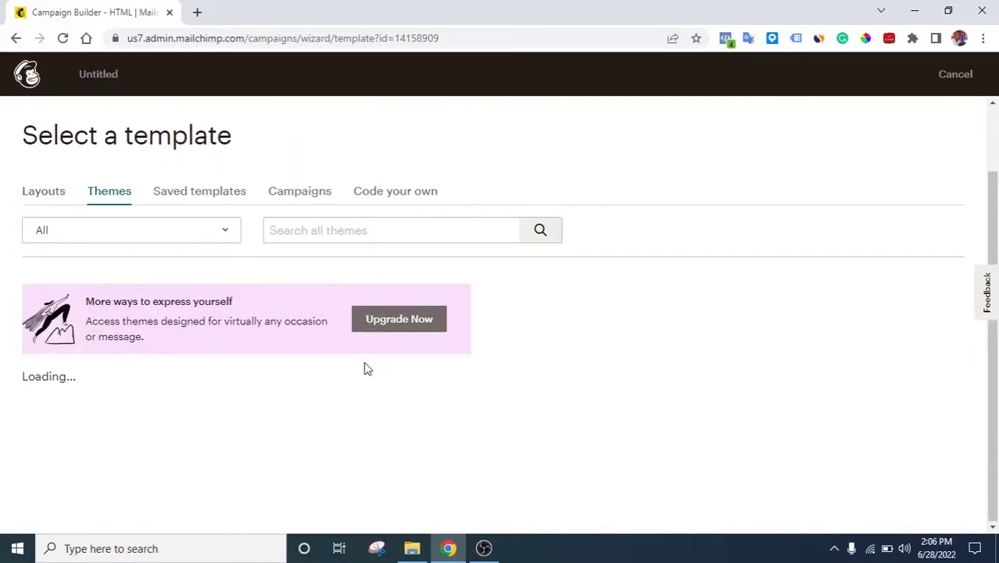
pyautogui.scroll(-3, 363, 369)
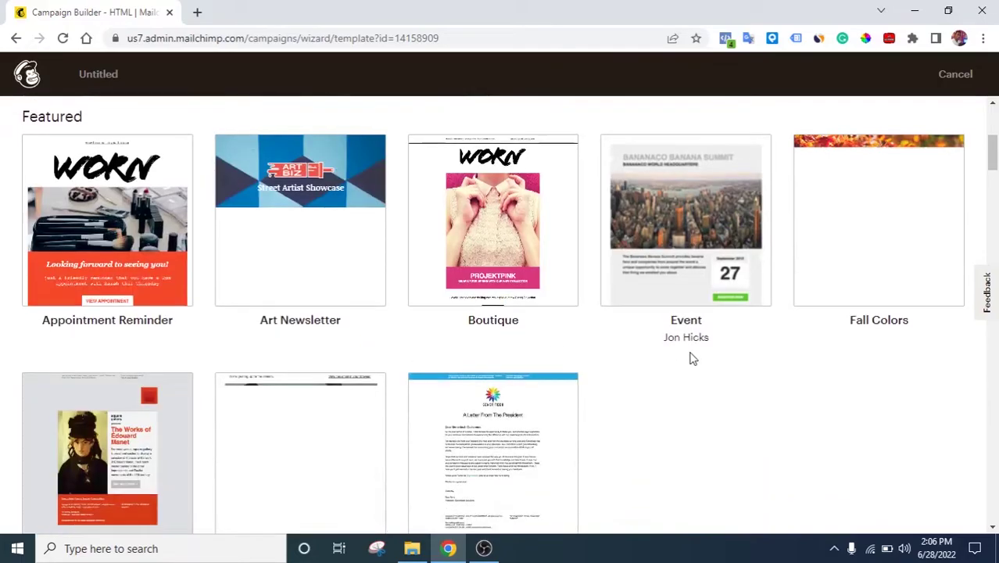
pyautogui.scroll(-3, 691, 357)
pyautogui.scroll(1, 691, 357)
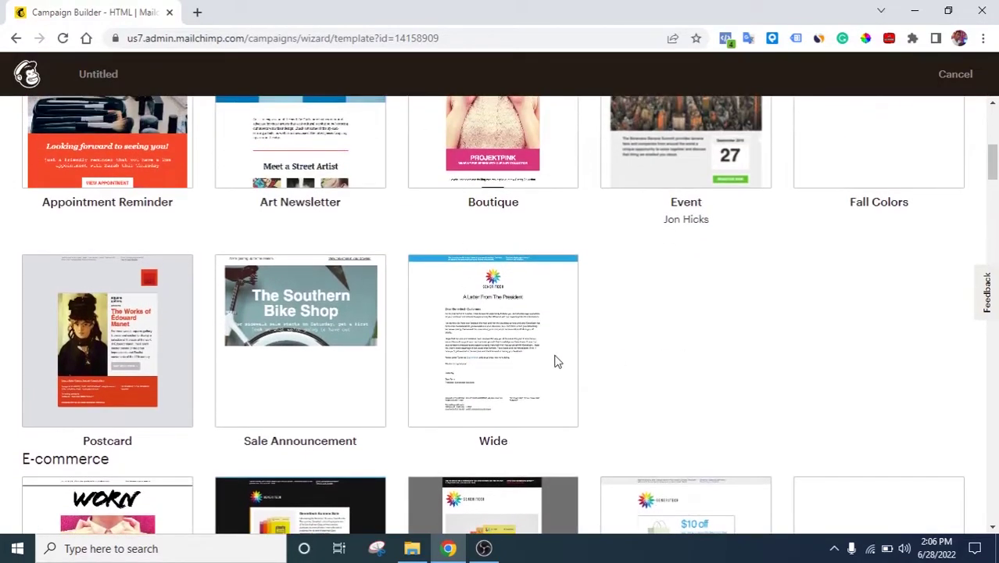
# Apply the Wide theme and look over its Generitech 'A Letter From The President' template.
pyautogui.moveTo(504, 362)
pyautogui.click(481, 348)
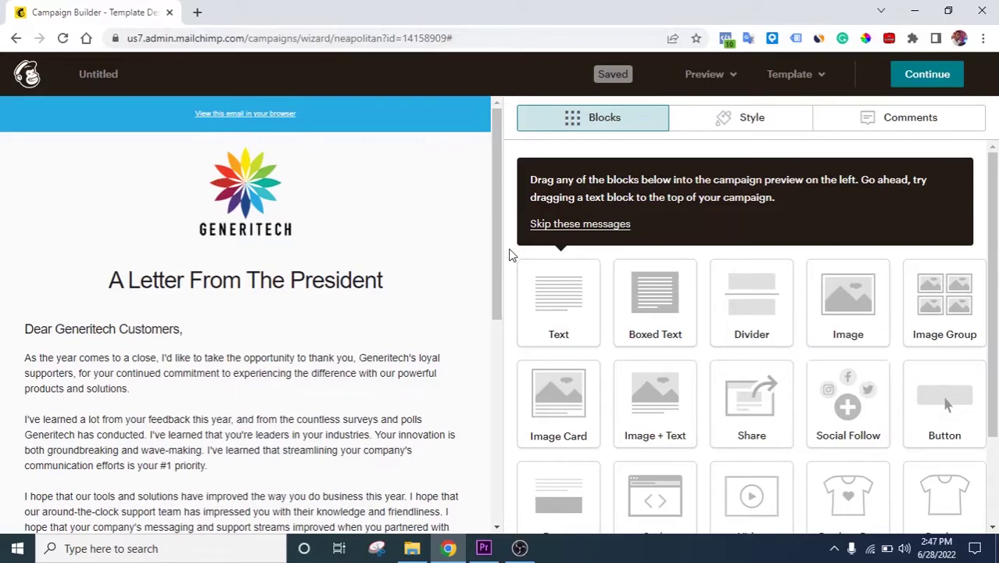
pyautogui.moveTo(384, 201)
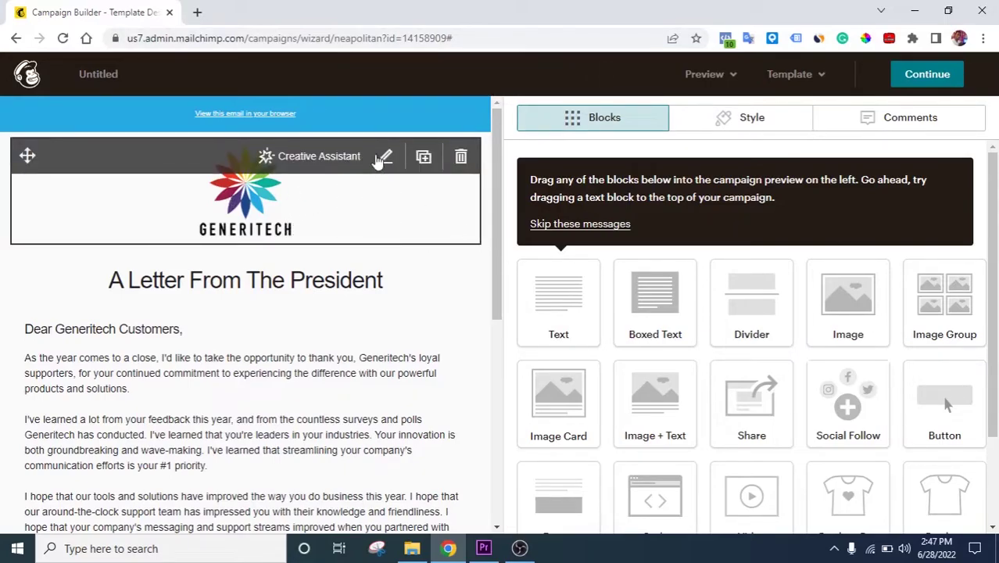
pyautogui.moveTo(373, 269)
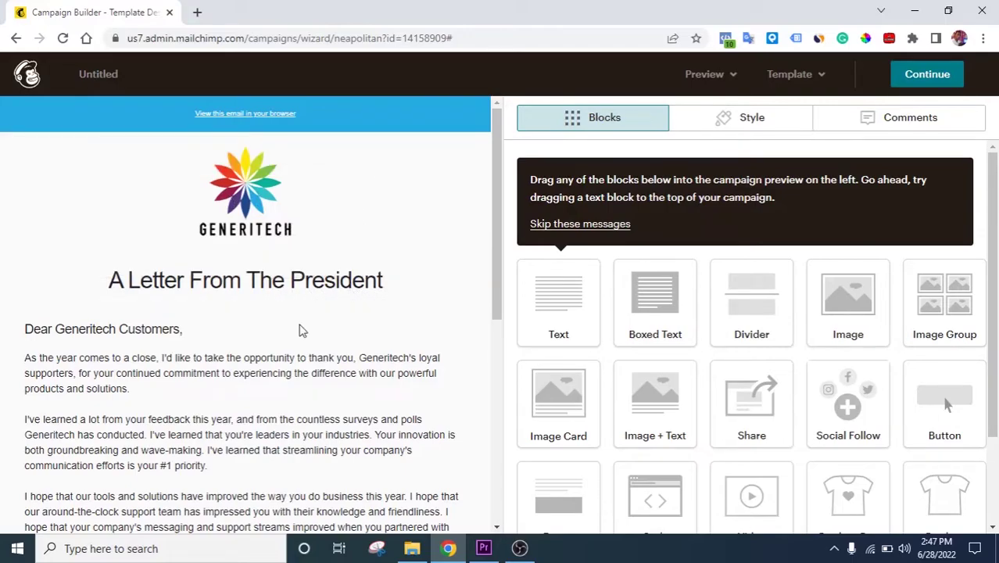
pyautogui.scroll(-1, 301, 331)
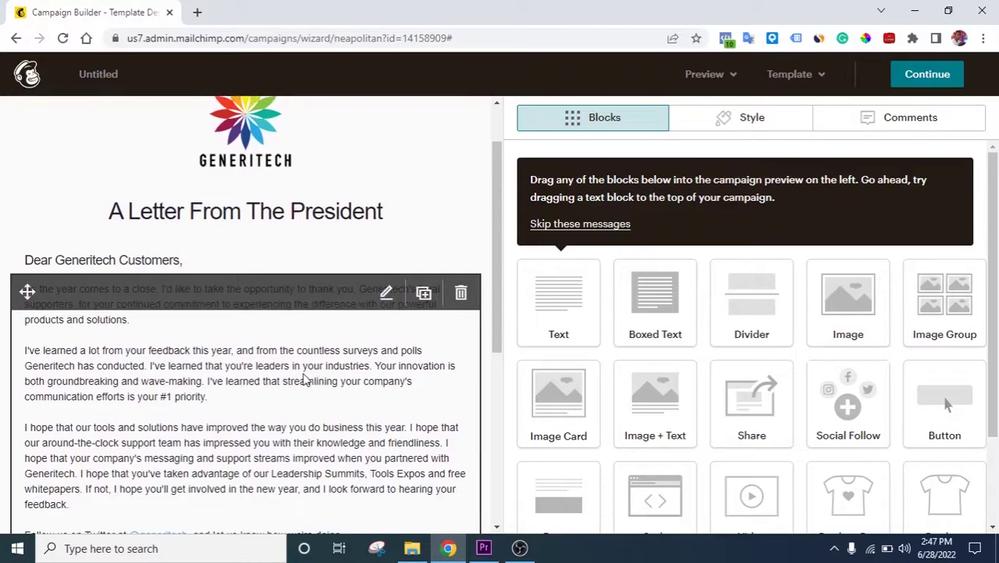
pyautogui.scroll(-2, 309, 382)
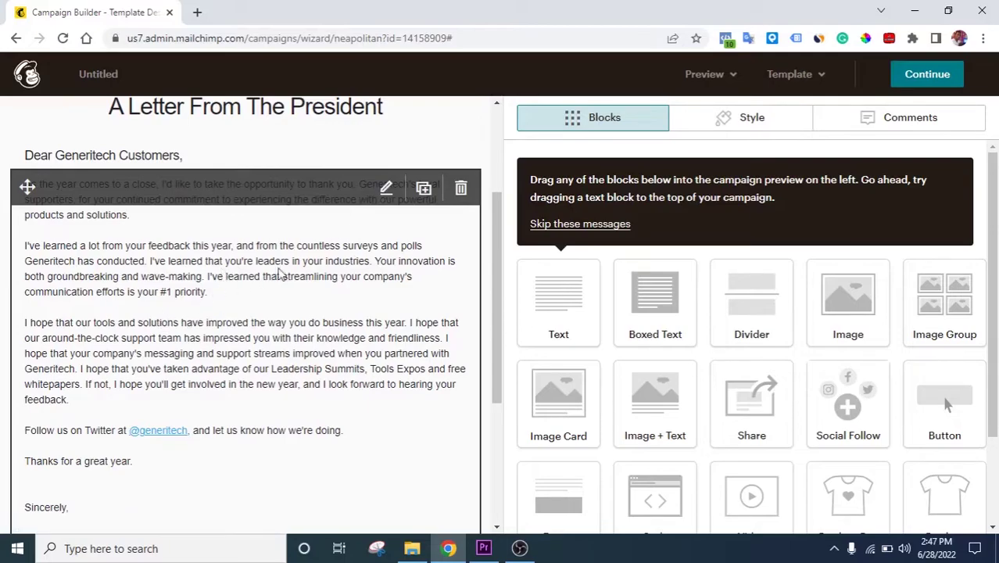
# Replace the first paragraph with the special-day gifts message asking readers to update their birthday below.
pyautogui.click(258, 263)
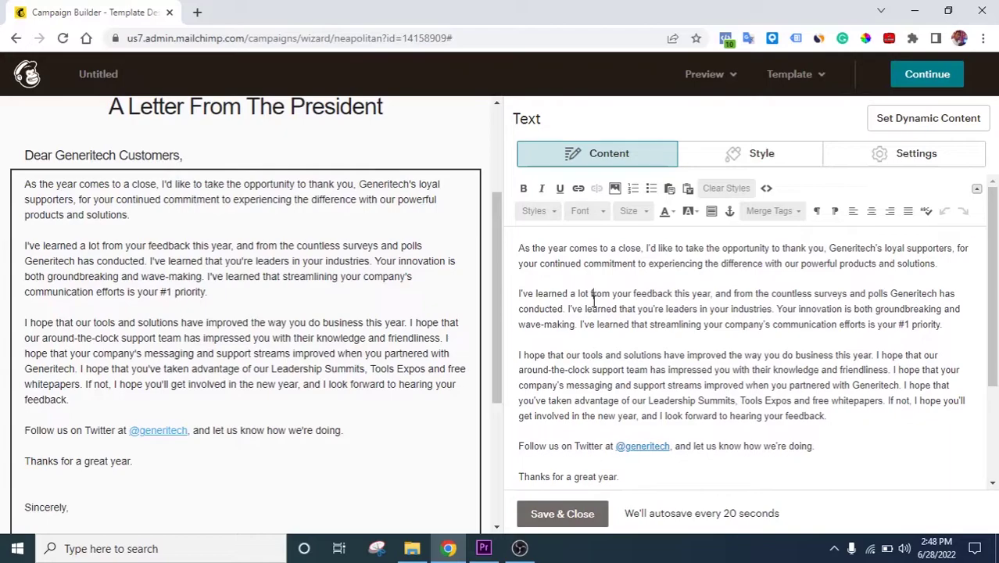
pyautogui.hotkey('ctrl', 'a')
pyautogui.write('we c')
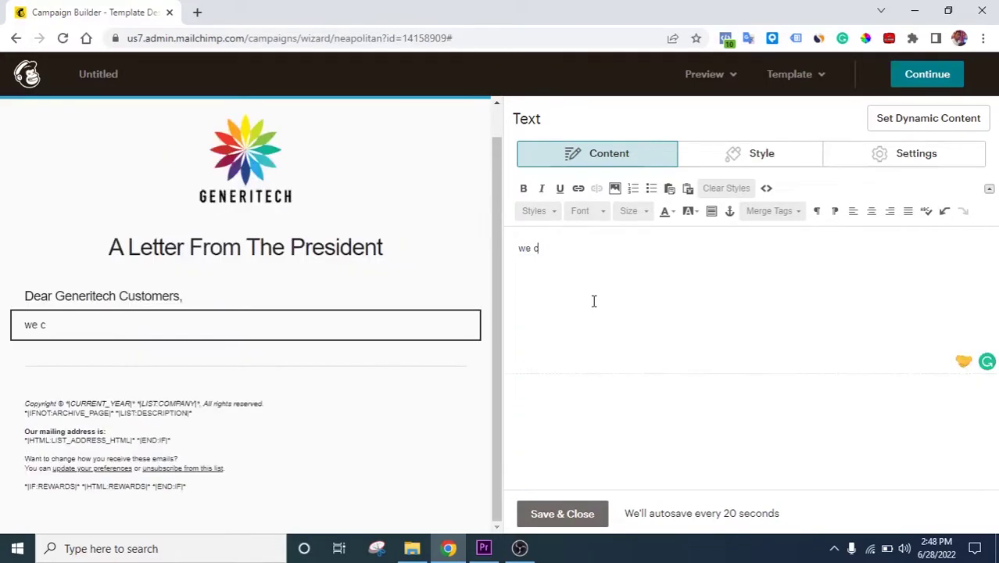
pyautogui.write('are about you')
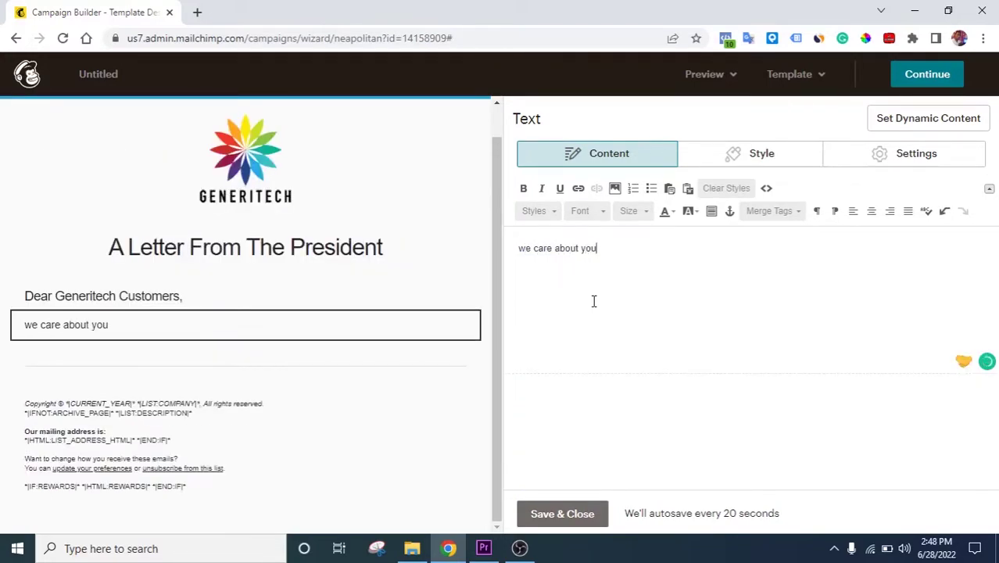
pyautogui.write('r special day and we')
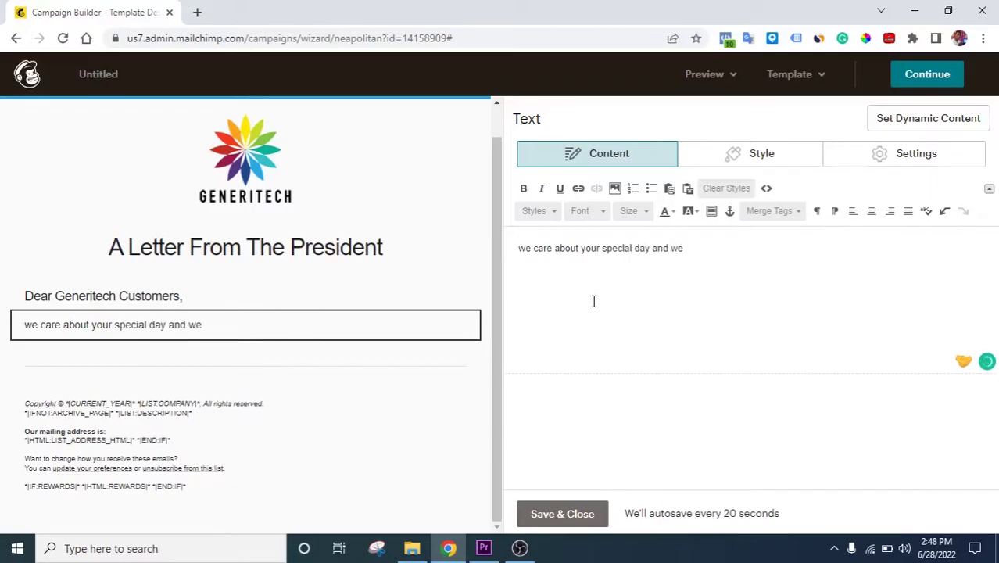
pyautogui.write(' gifts on t')
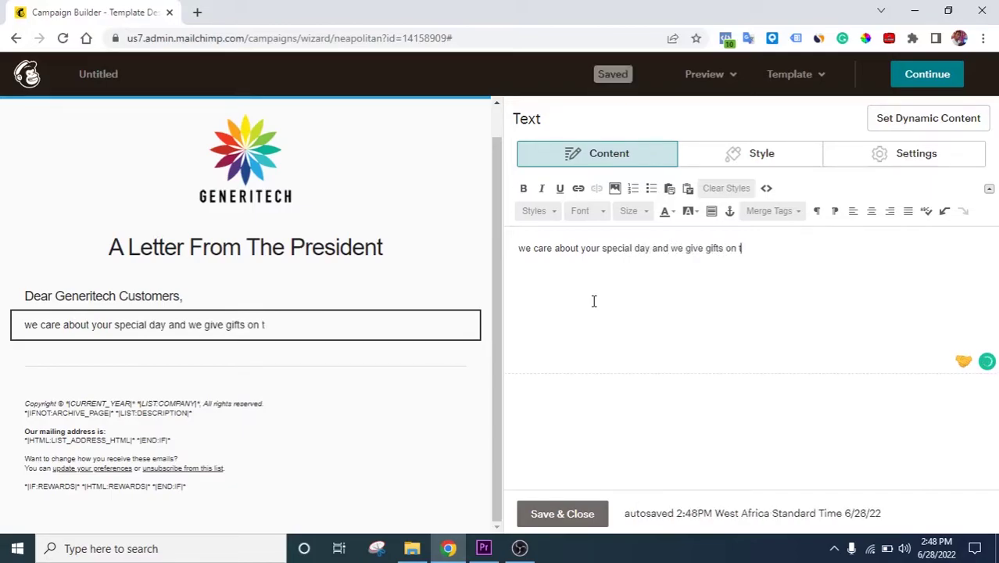
pyautogui.press('BackSpace')
pyautogui.write('your day')
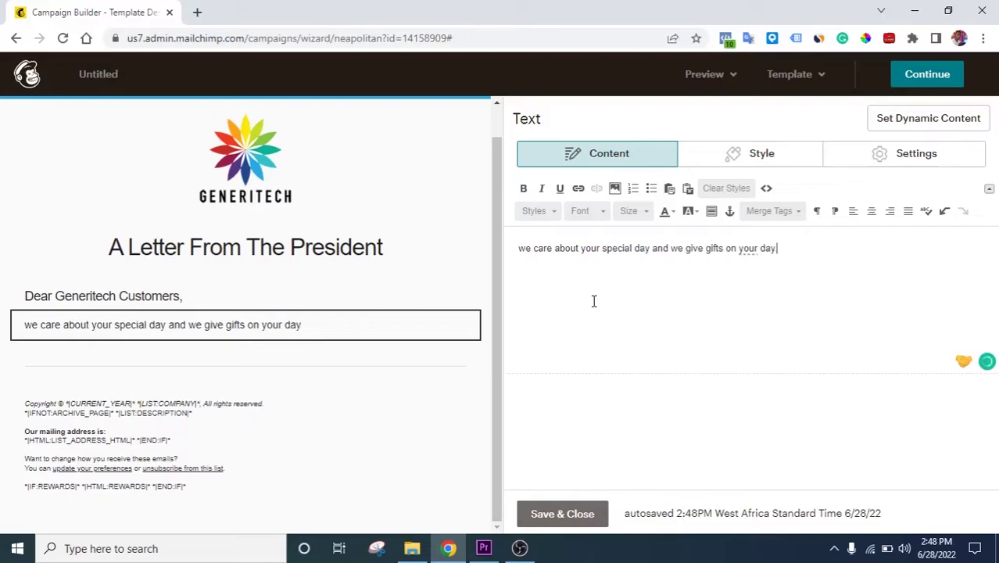
pyautogui.write('. click the button bel')
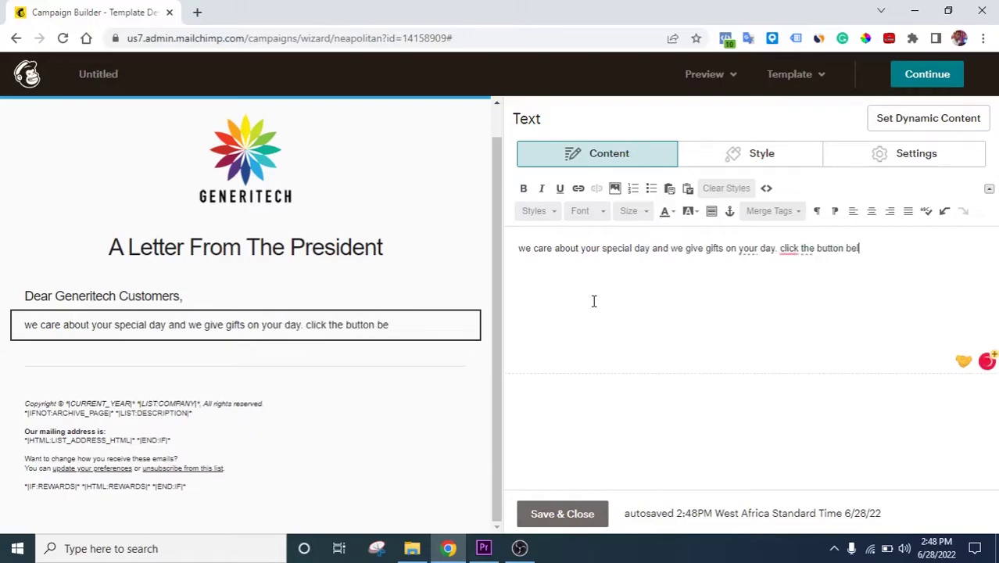
pyautogui.write('ow to upda')
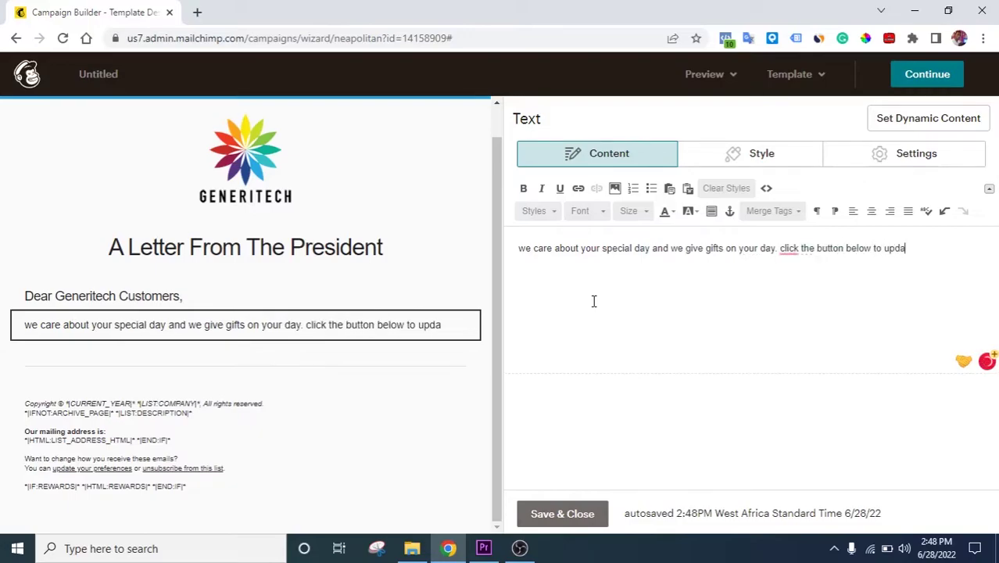
pyautogui.write('te your birthday')
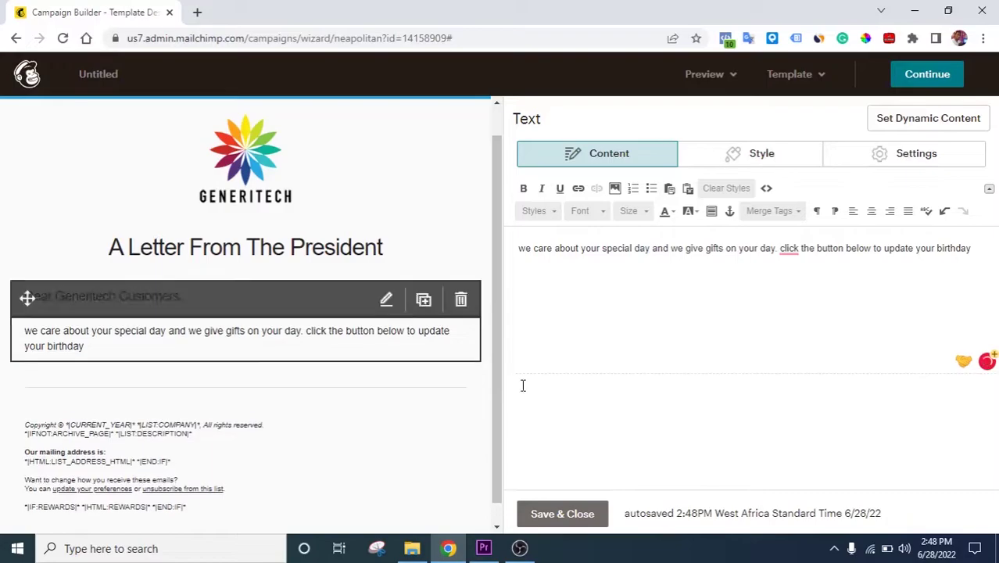
# Save the body text, delete the 'Dear Generitech Customers' greeting, and add a Button block below it.
pyautogui.click(570, 512)
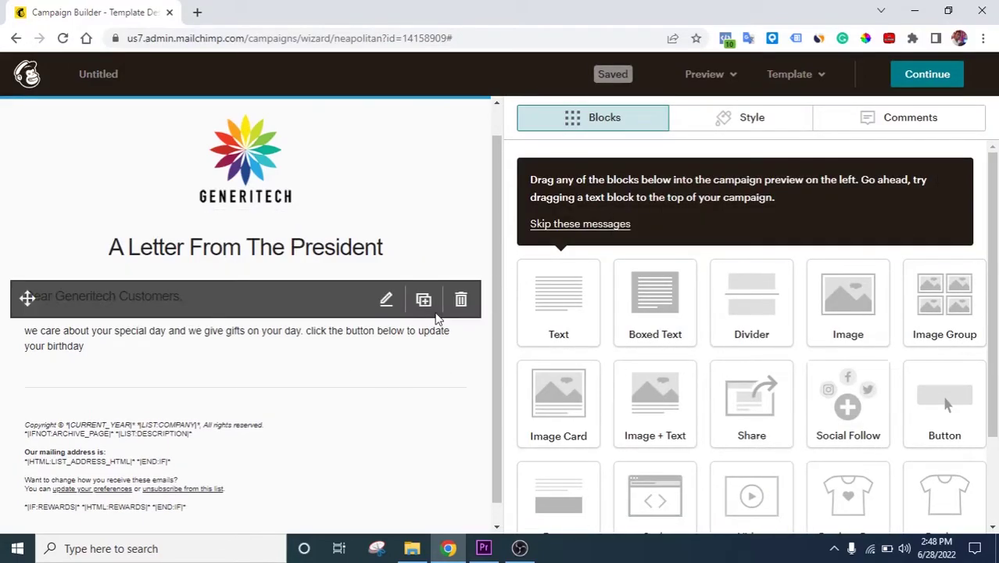
pyautogui.click(461, 300)
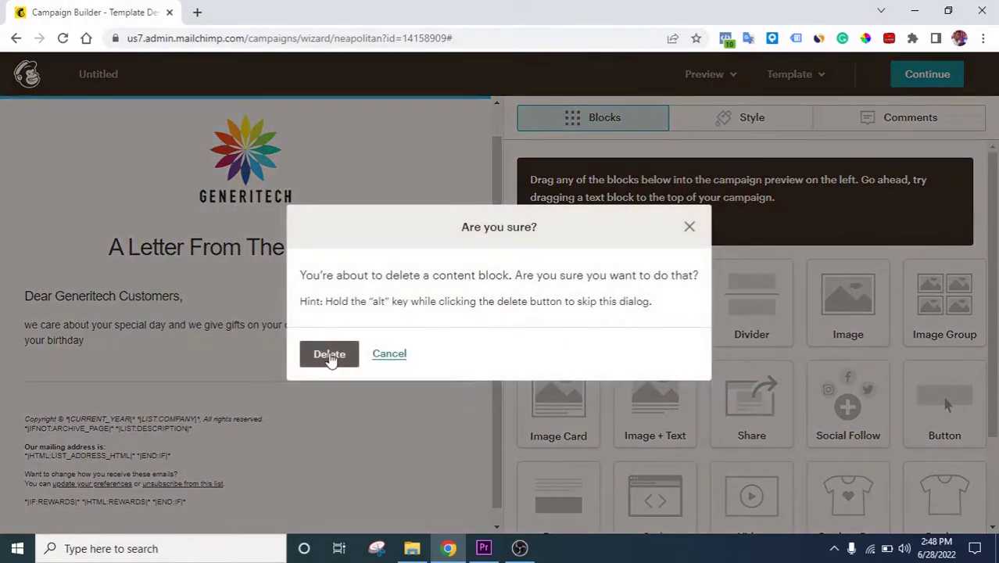
pyautogui.click(329, 356)
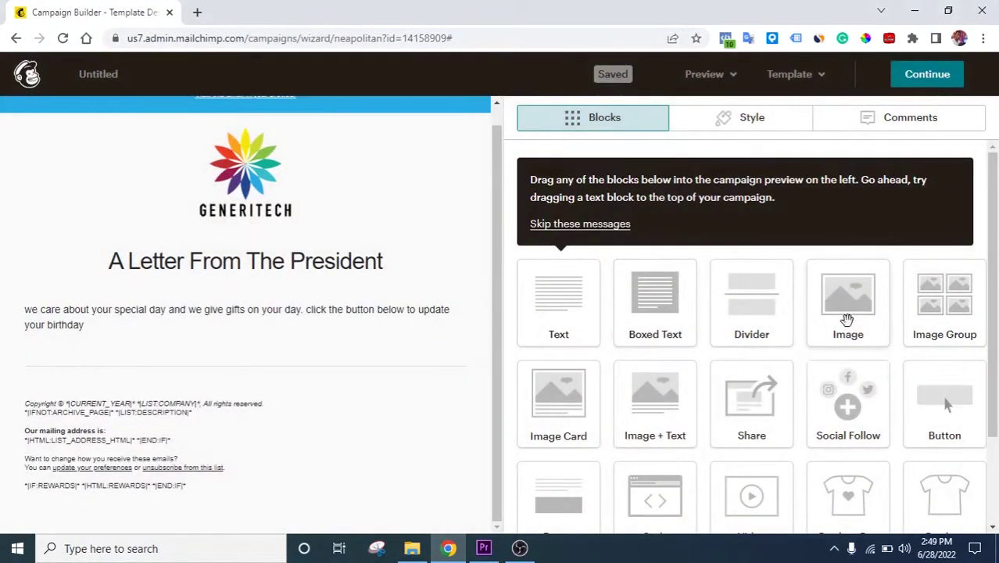
pyautogui.scroll(-1, 778, 428)
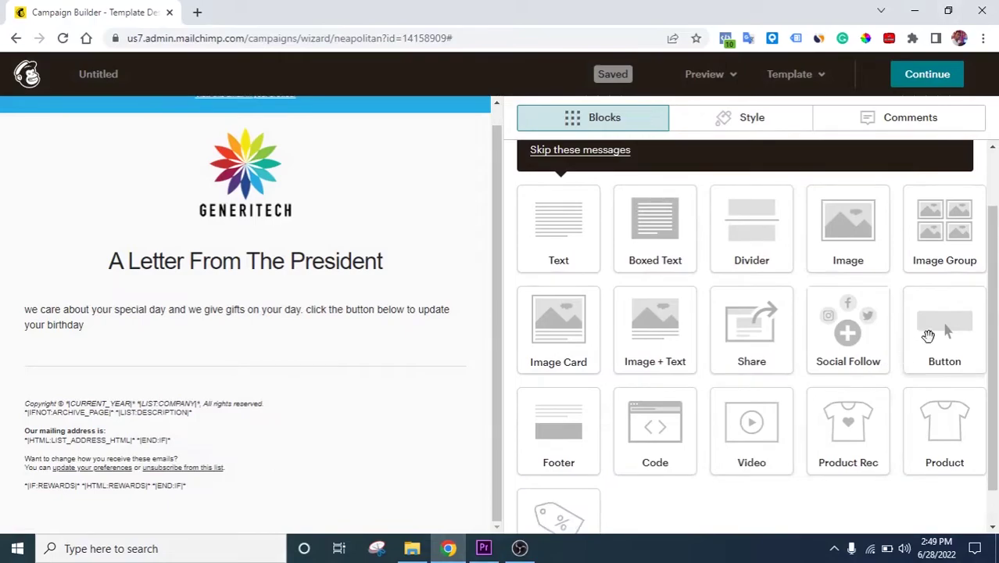
pyautogui.moveTo(937, 335); pyautogui.dragTo(261, 417)
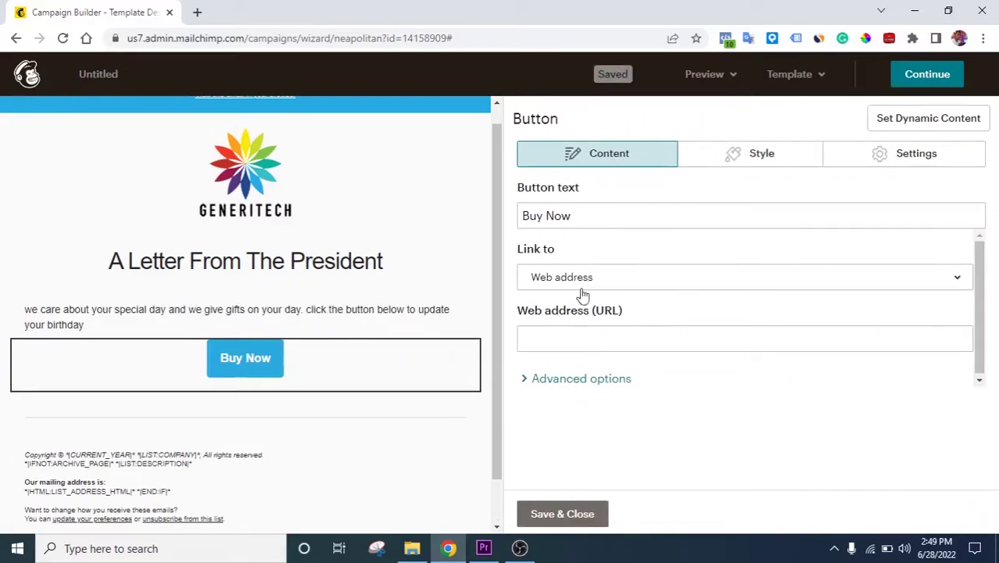
# Link the button to *|UPDATE_PROFILE|* and replace its 'Buy Now' label with the birthday prompt.
pyautogui.click(587, 336)
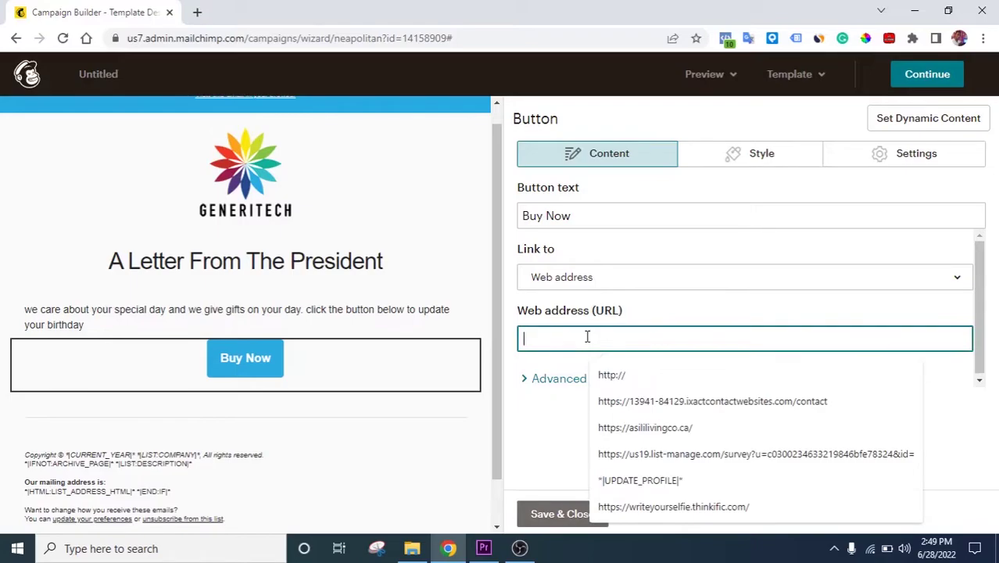
pyautogui.write('*|UPDATE_PROFILE|*')
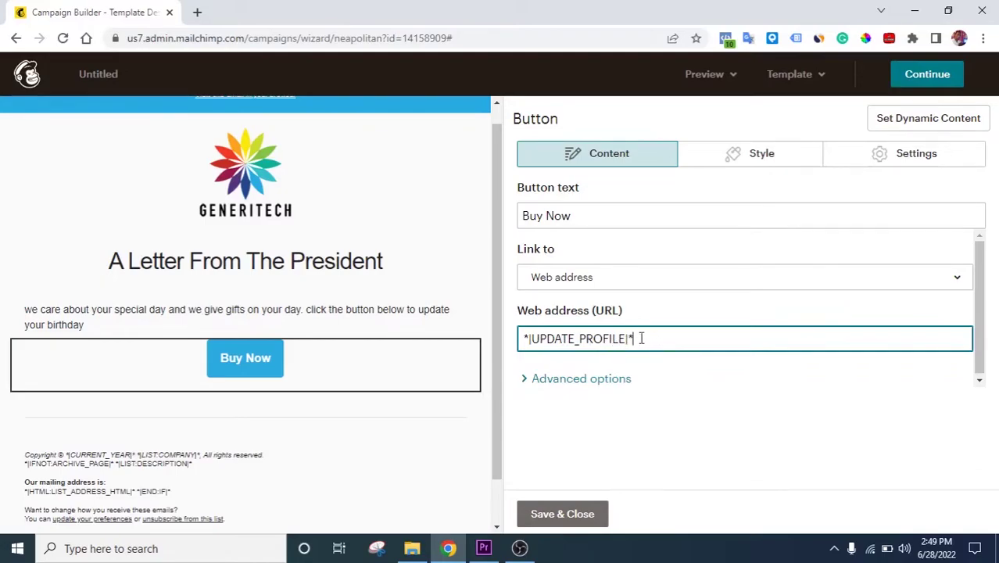
pyautogui.click(605, 209)
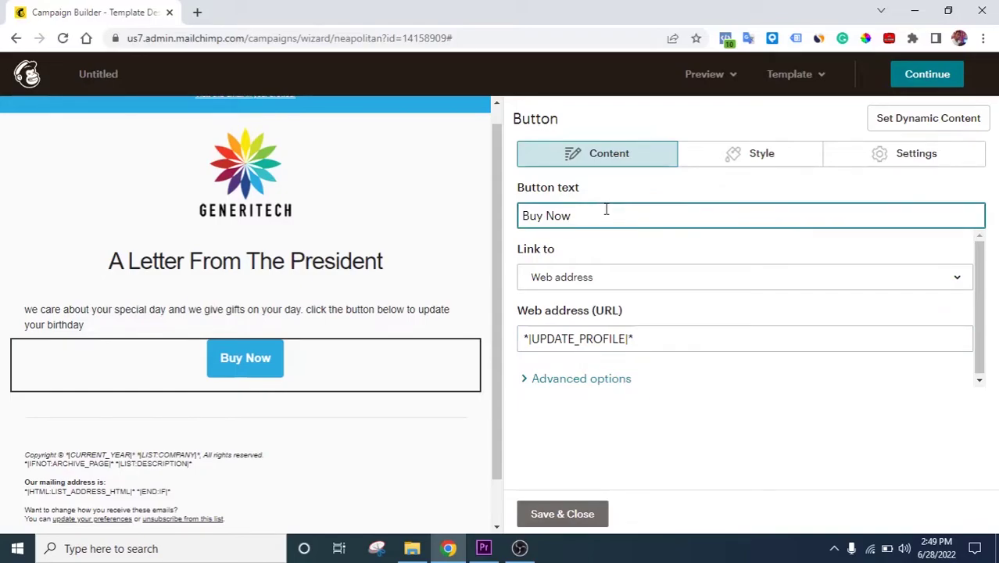
pyautogui.hotkey('ctrl', 'a')
pyautogui.write('U')
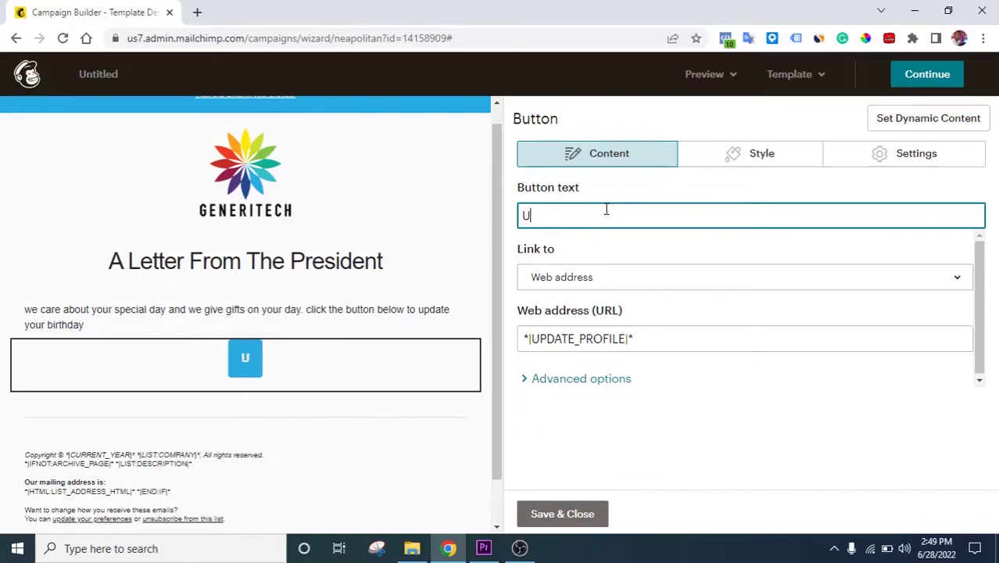
pyautogui.write('pdte')
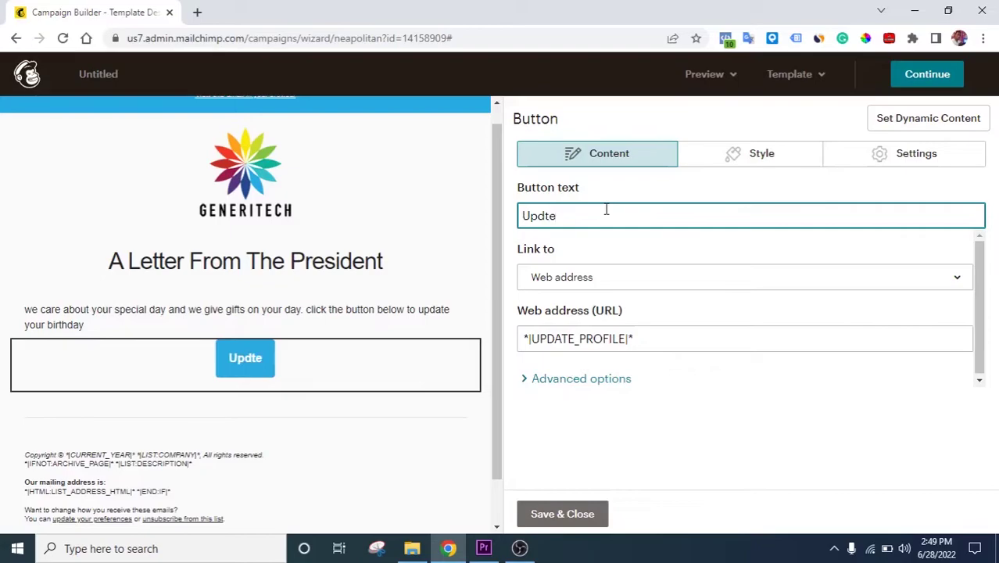
pyautogui.press('BackSpace')
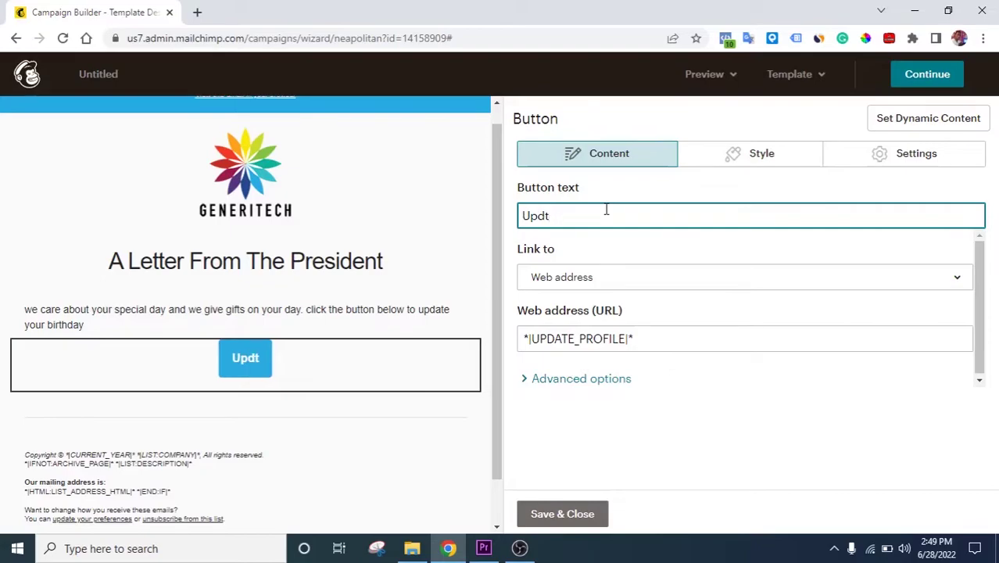
pyautogui.press('BackSpace')
pyautogui.write('ate yo')
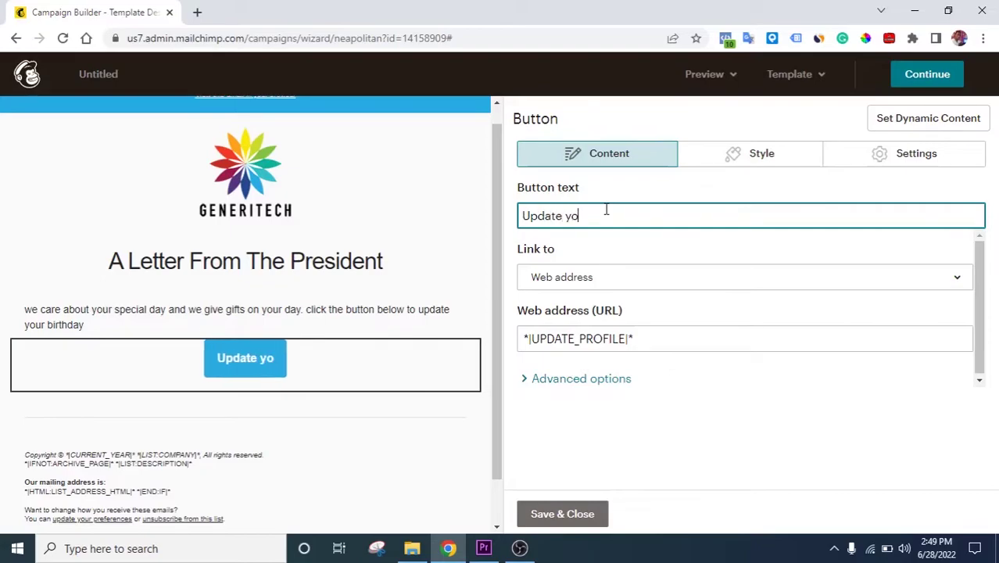
pyautogui.write('ur ')
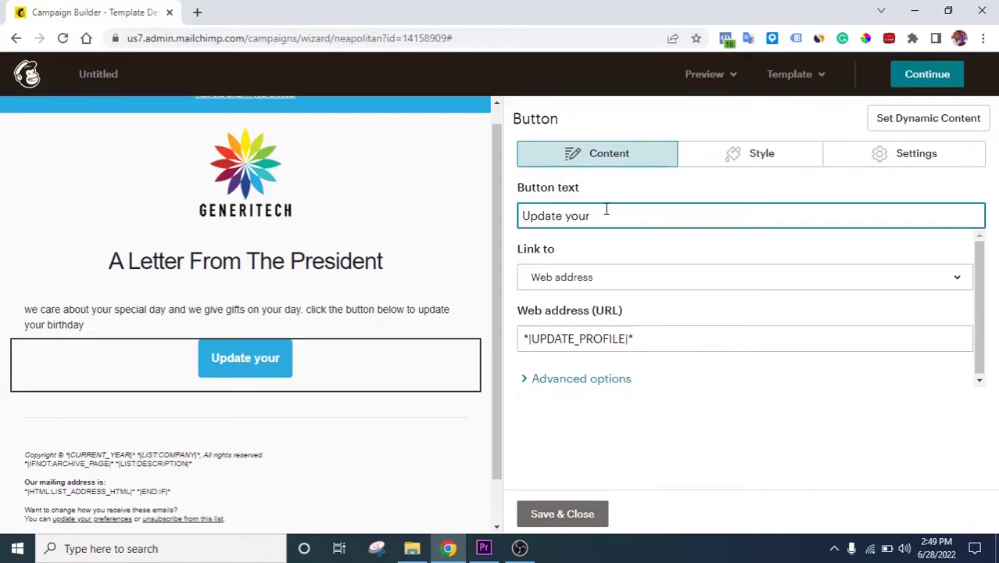
pyautogui.write('bir')
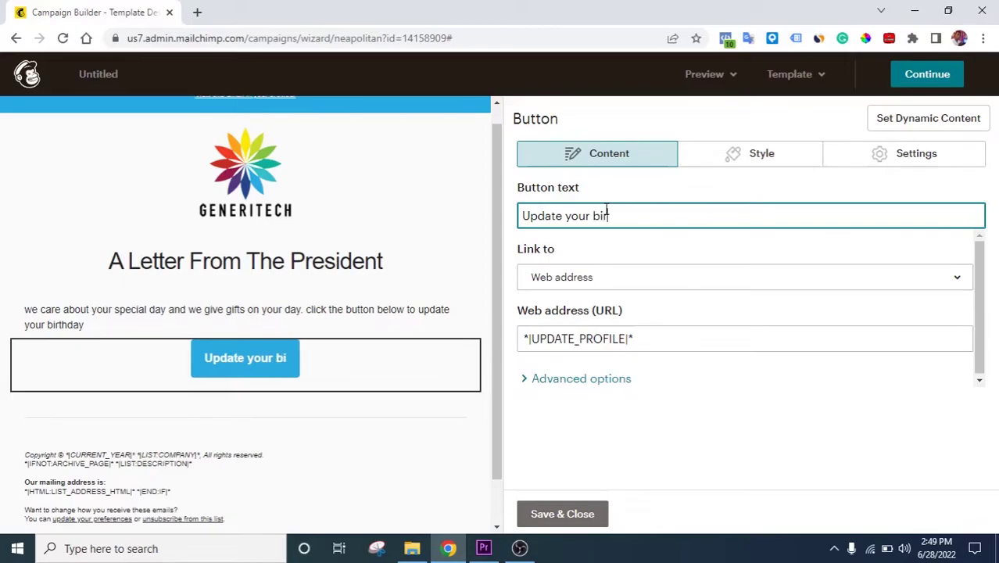
pyautogui.write('thday')
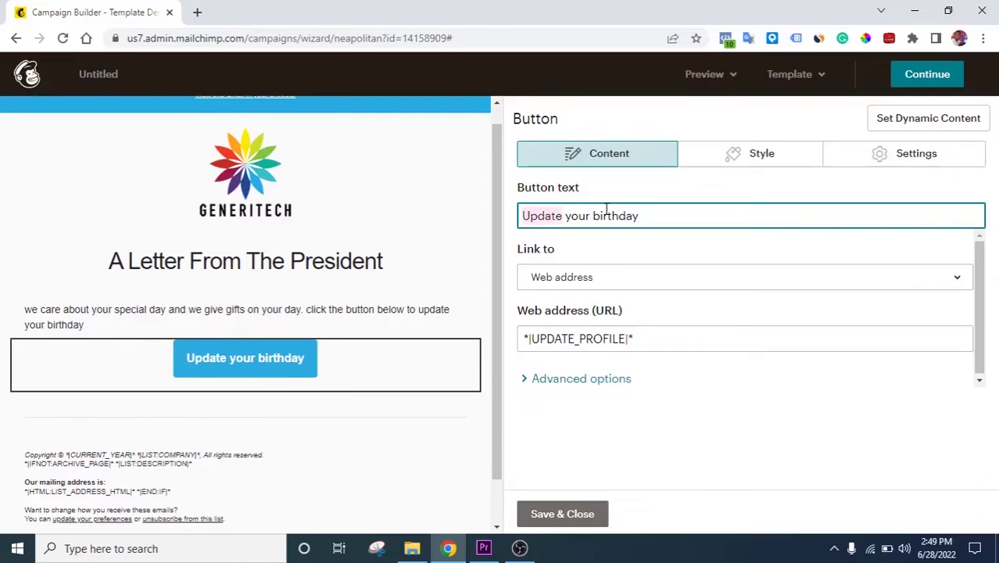
pyautogui.write('whats')
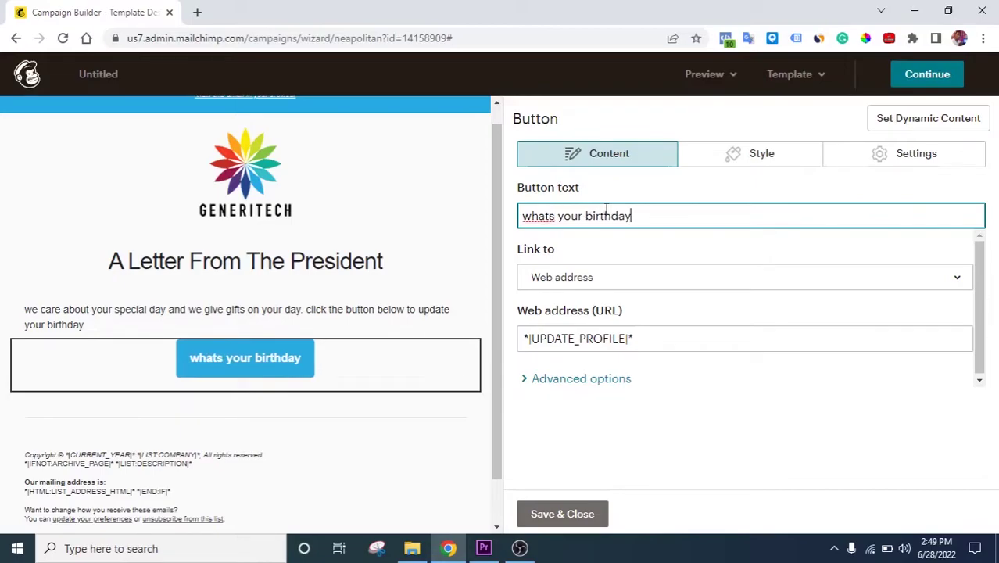
pyautogui.write('?')
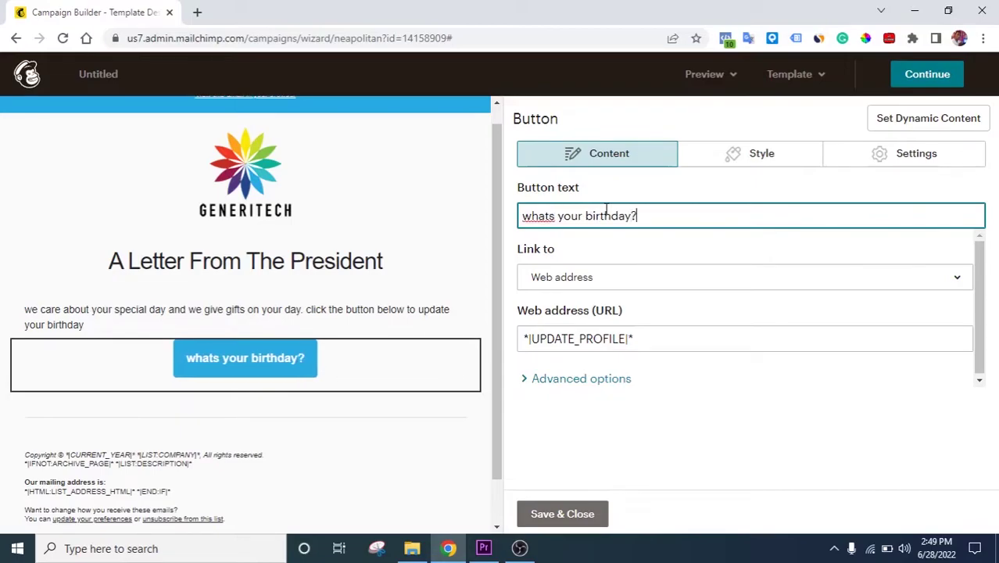
# Save the button and open the email in preview mode.
pyautogui.click(567, 512)
pyautogui.click(707, 75)
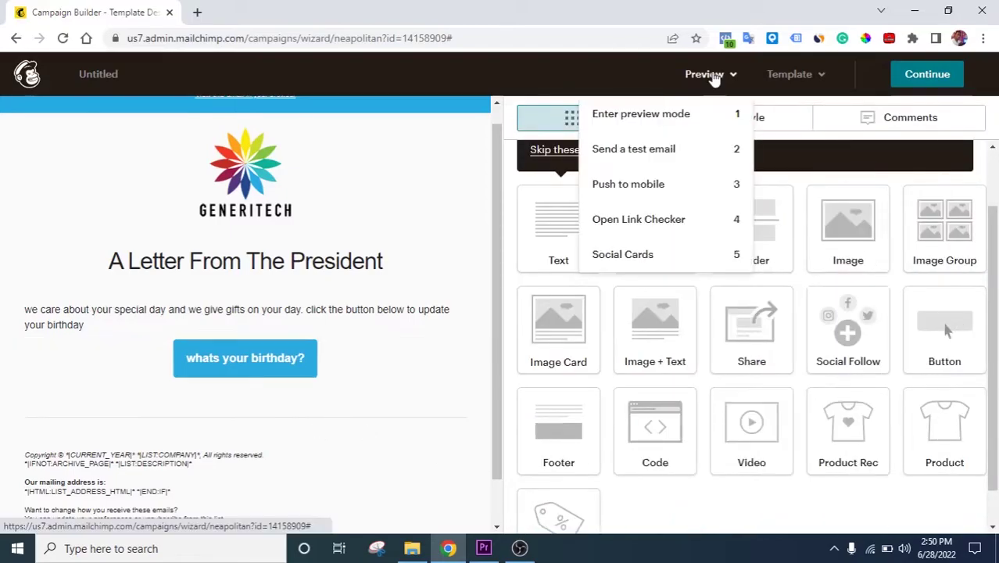
pyautogui.click(713, 78)
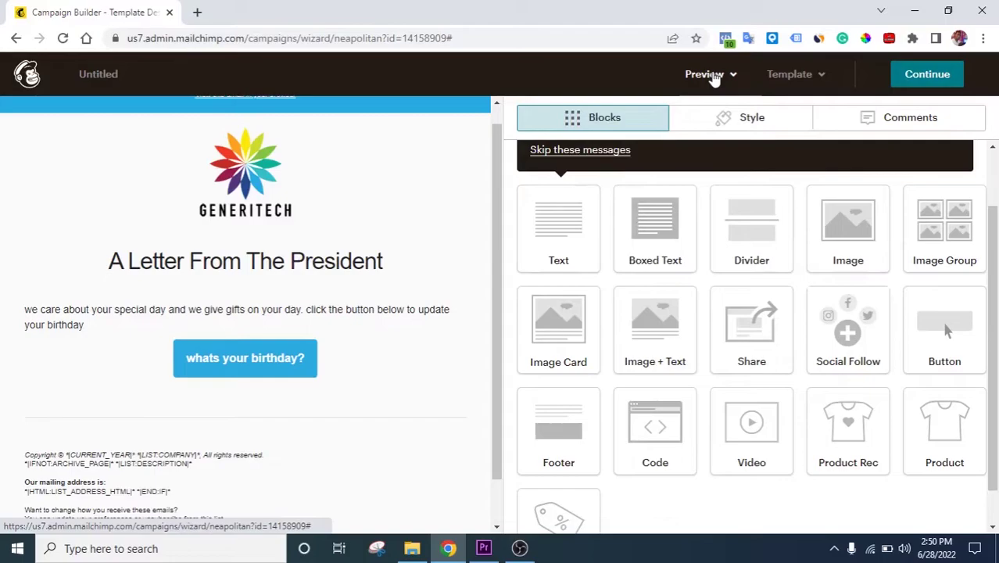
pyautogui.click(714, 78)
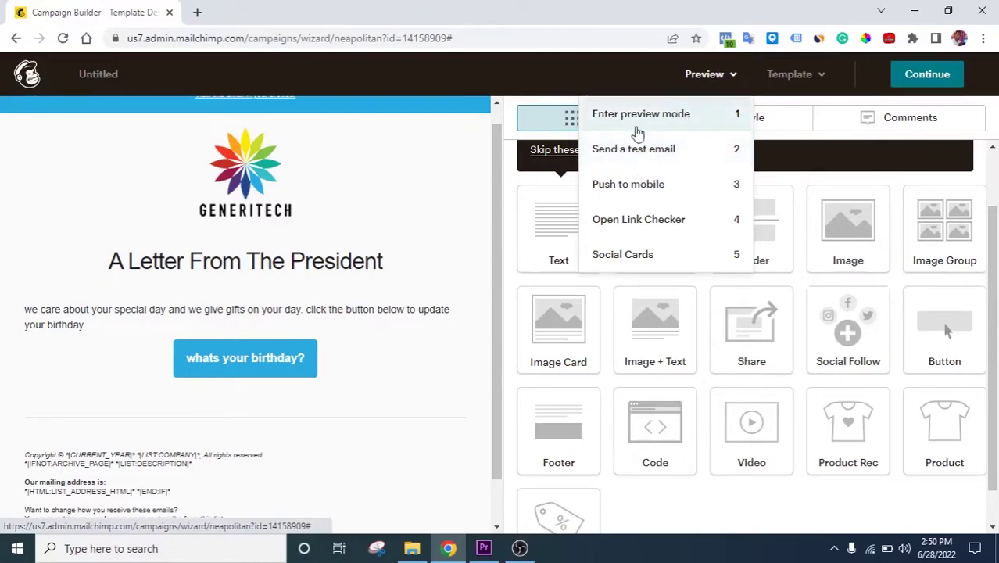
pyautogui.click(638, 129)
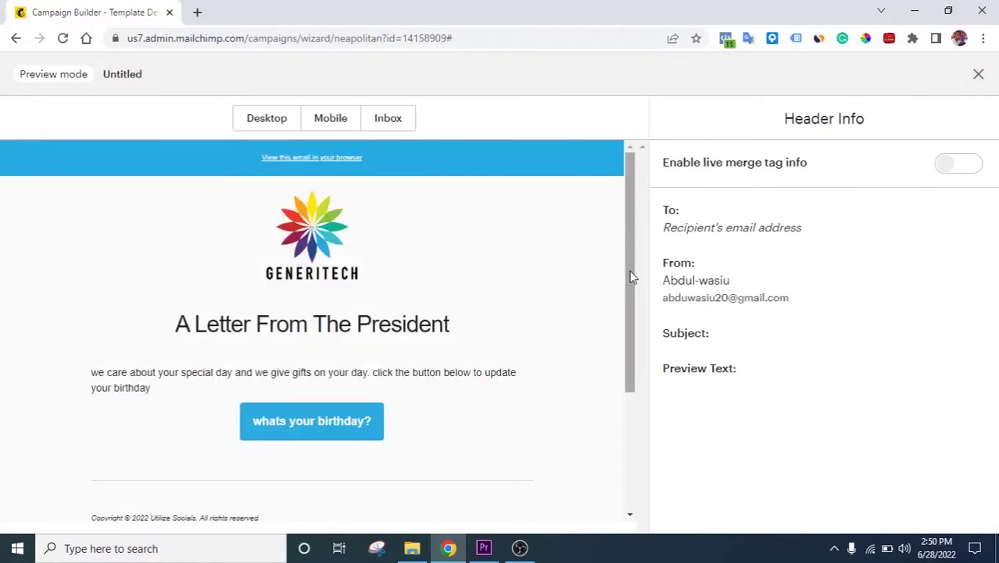
# Test the 'whats your birthday?' button, which opens the Change Your Preferences page.
pyautogui.scroll(-3, 460, 297)
pyautogui.scroll(3, 460, 297)
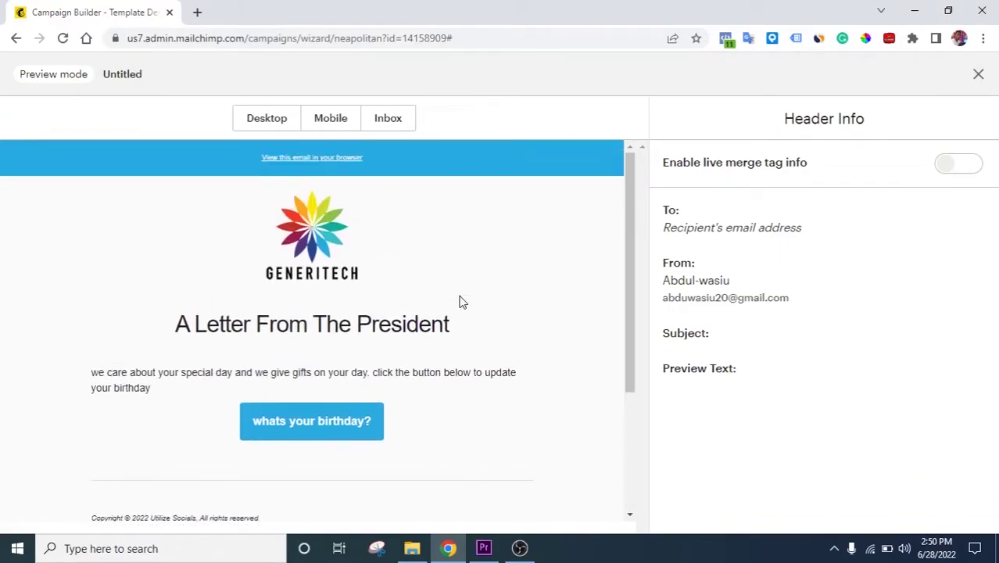
pyautogui.scroll(-3, 426, 366)
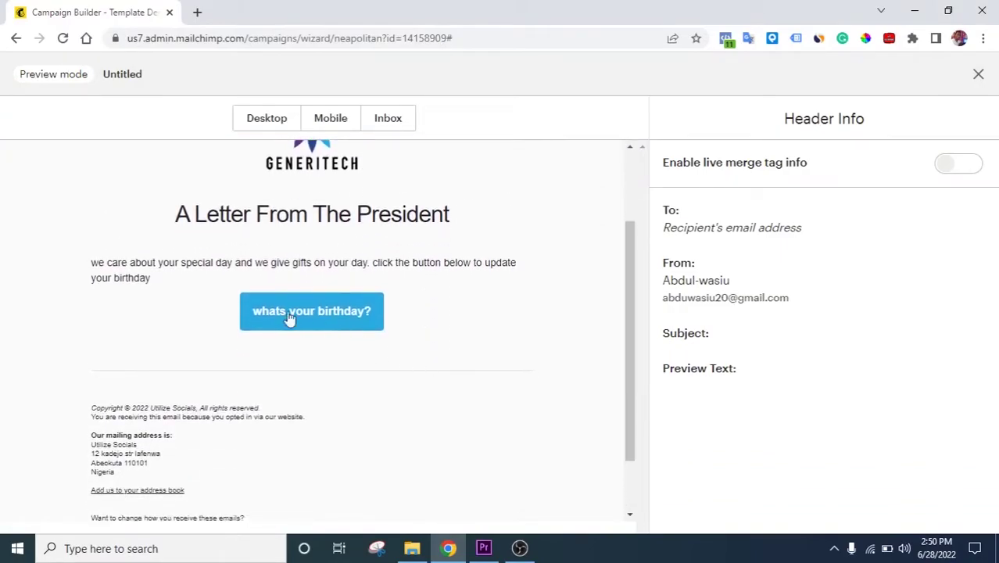
pyautogui.click(316, 322)
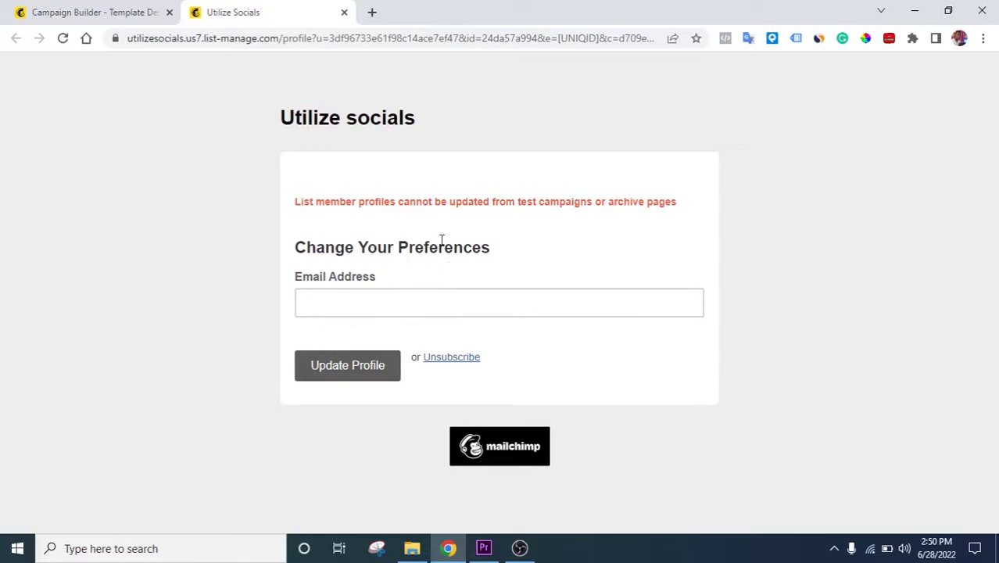
pyautogui.click(86, 11)
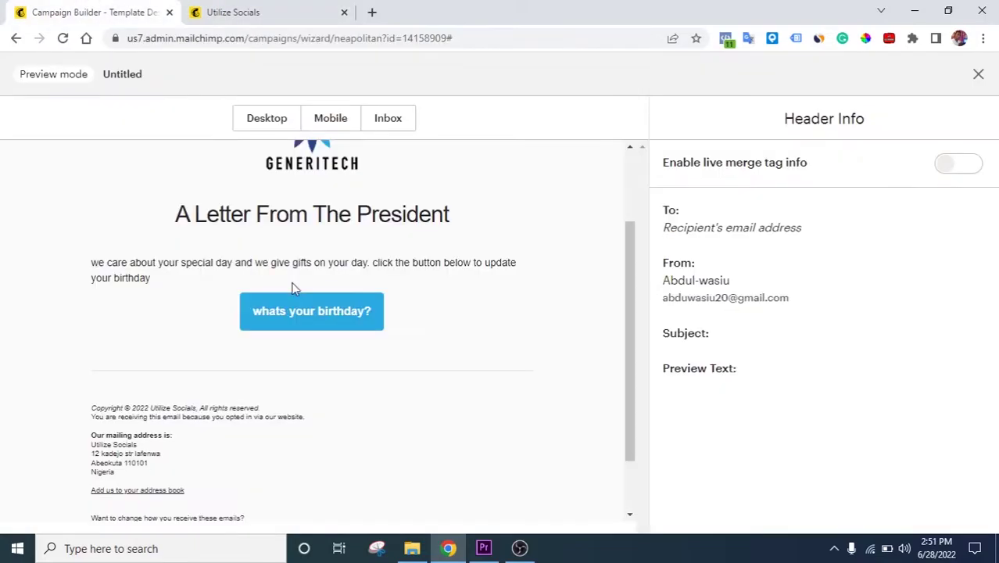
# Close the preview, open the Utilize socials audience contacts in a new tab, and open Settings.
pyautogui.click(978, 76)
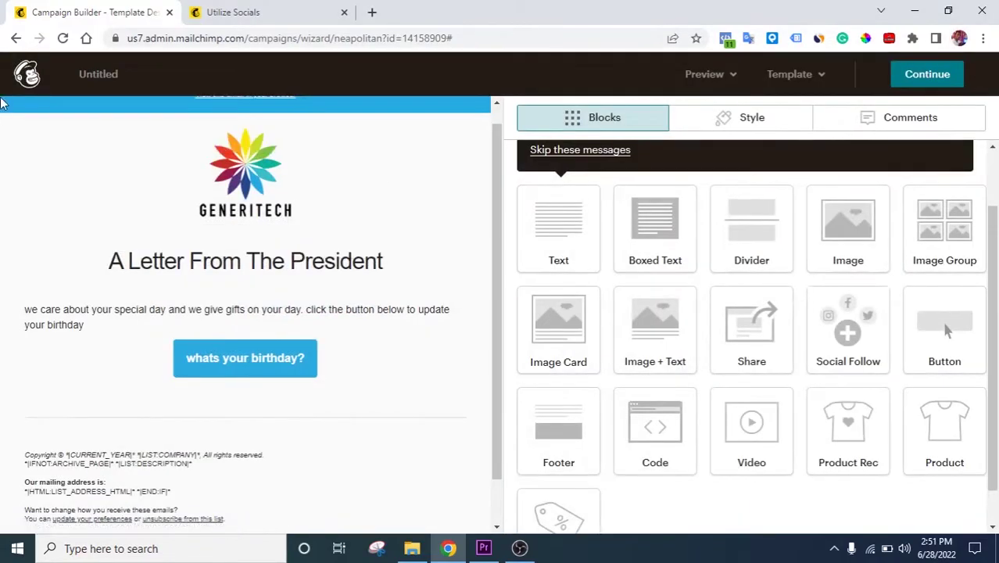
pyautogui.rightClick(21, 89)
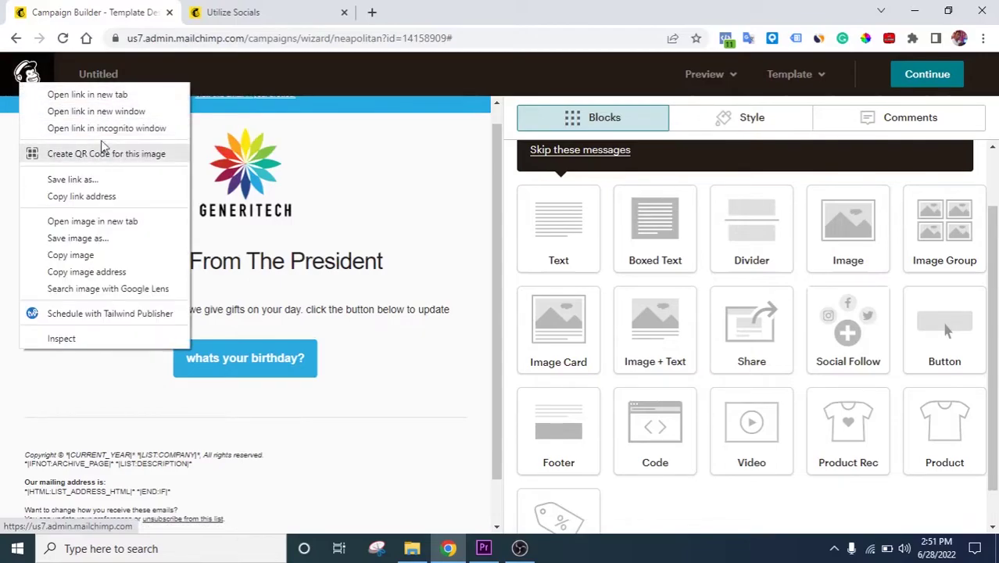
pyautogui.click(63, 94)
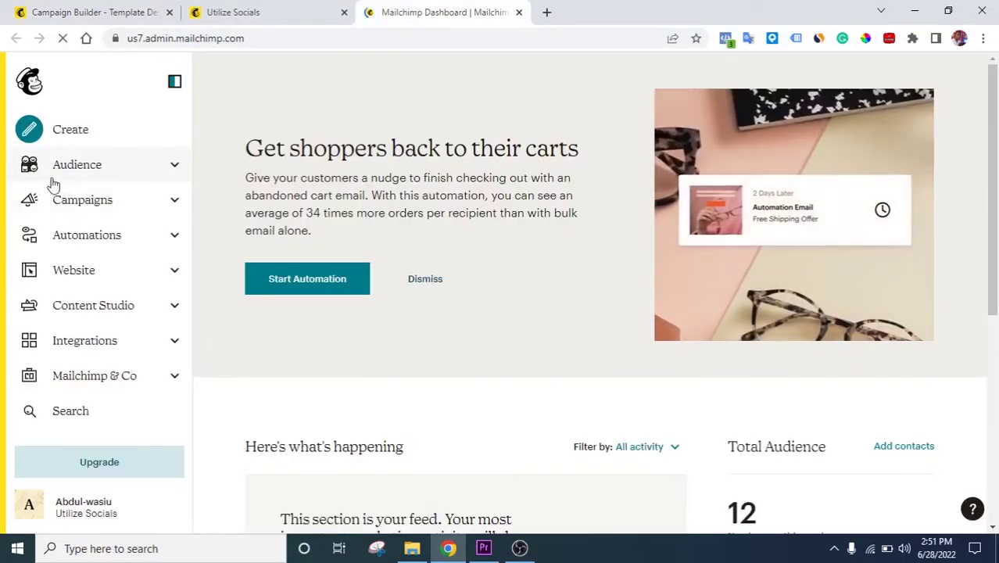
pyautogui.click(107, 160)
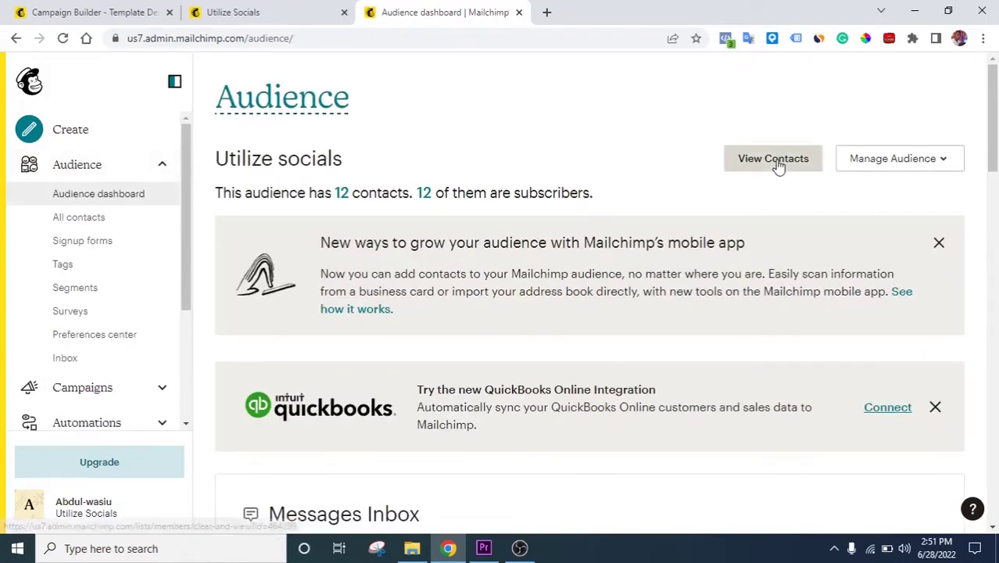
pyautogui.click(788, 160)
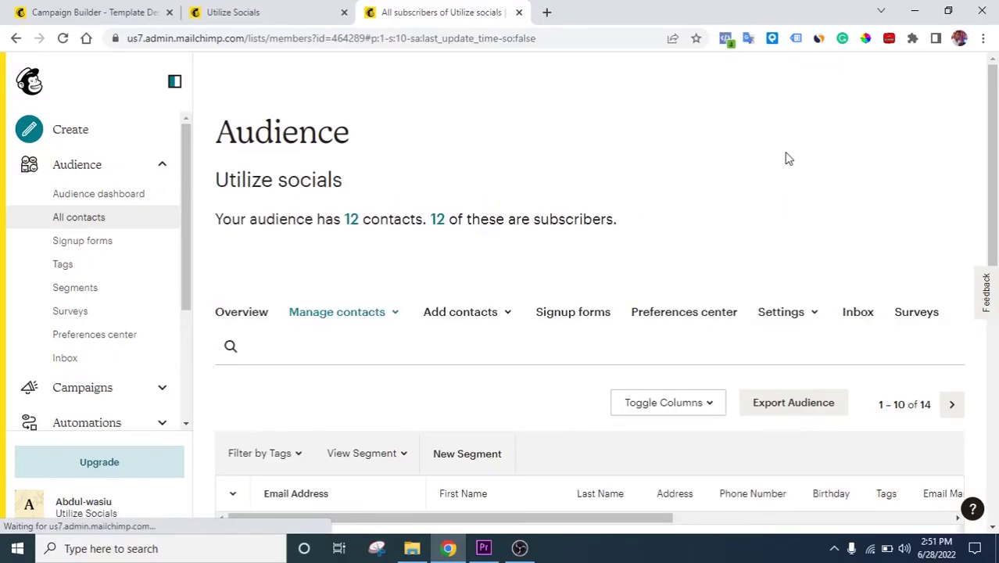
pyautogui.click(789, 313)
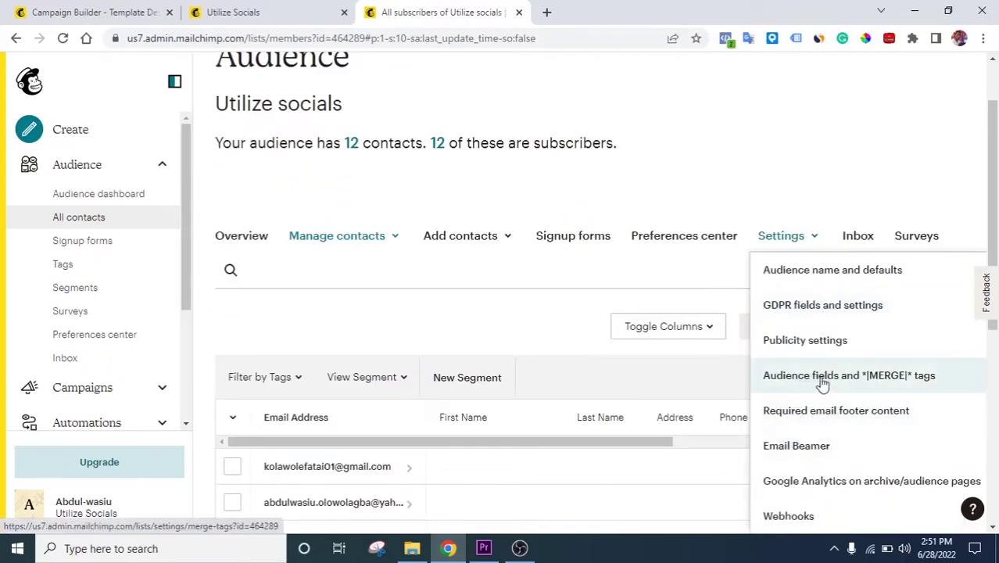
# Open Audience fields and *|MERGE|* tags and scroll through the First Name to Birthday rows.
pyautogui.click(870, 393)
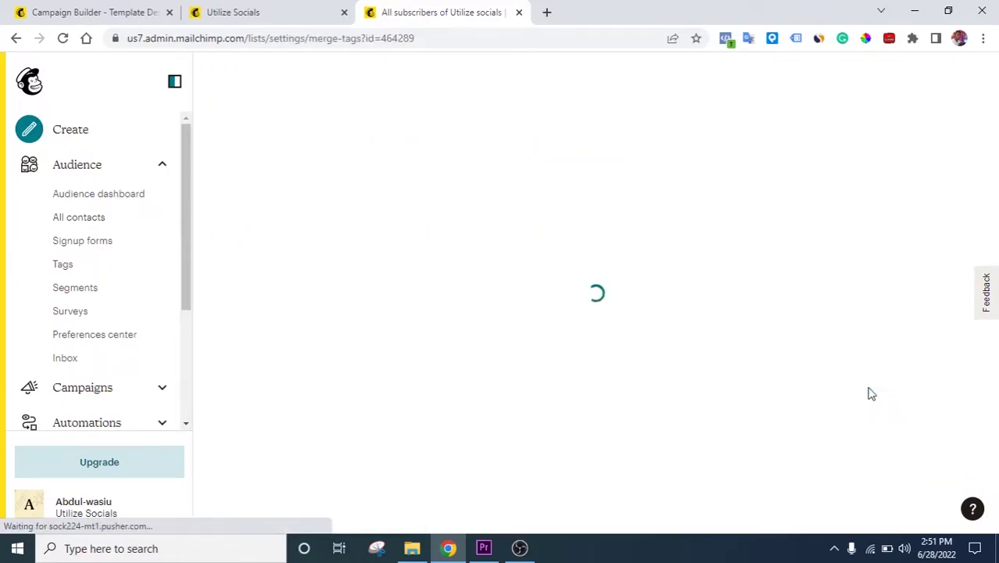
pyautogui.scroll(-2, 872, 393)
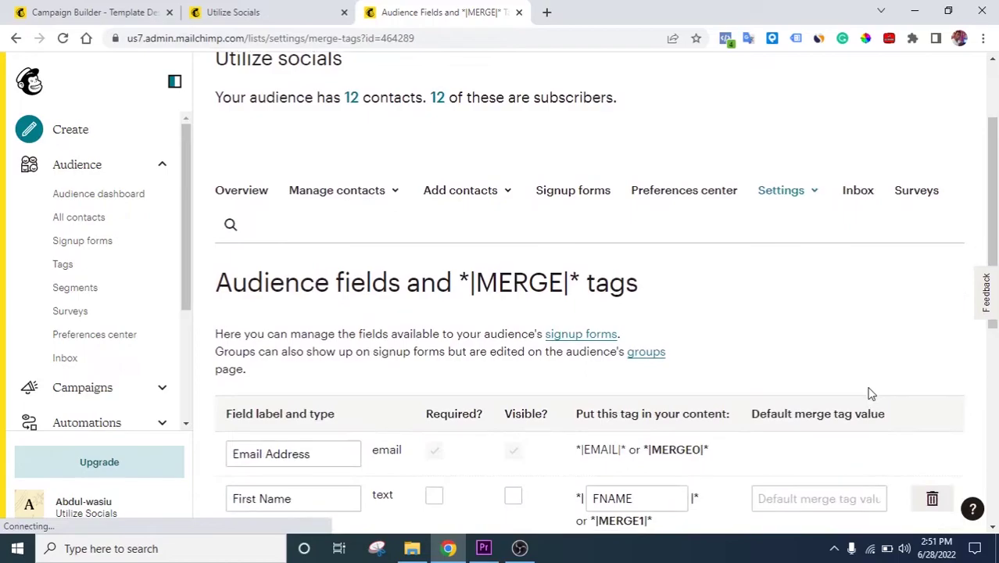
pyautogui.scroll(-4, 872, 393)
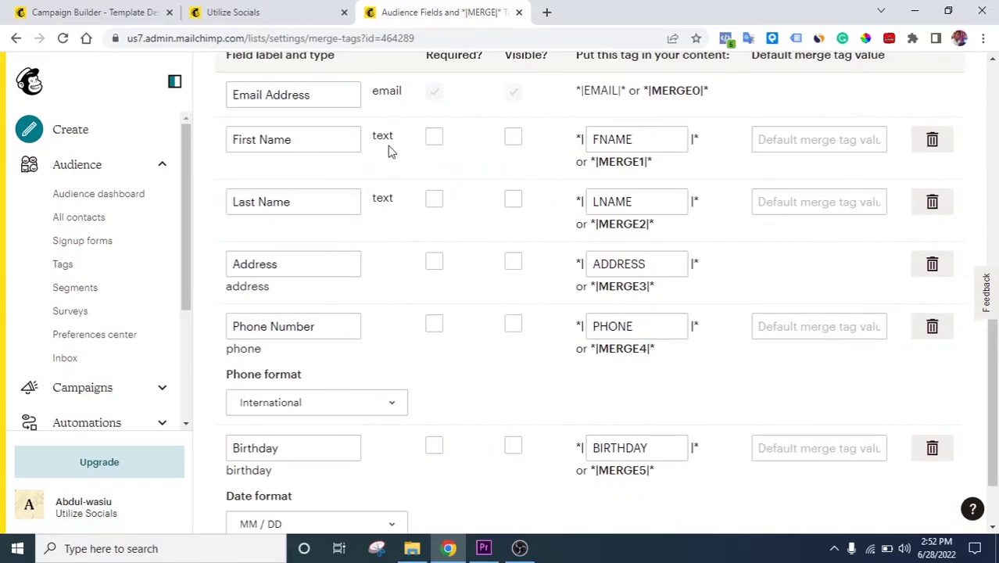
pyautogui.scroll(-1, 390, 151)
pyautogui.scroll(1, 390, 151)
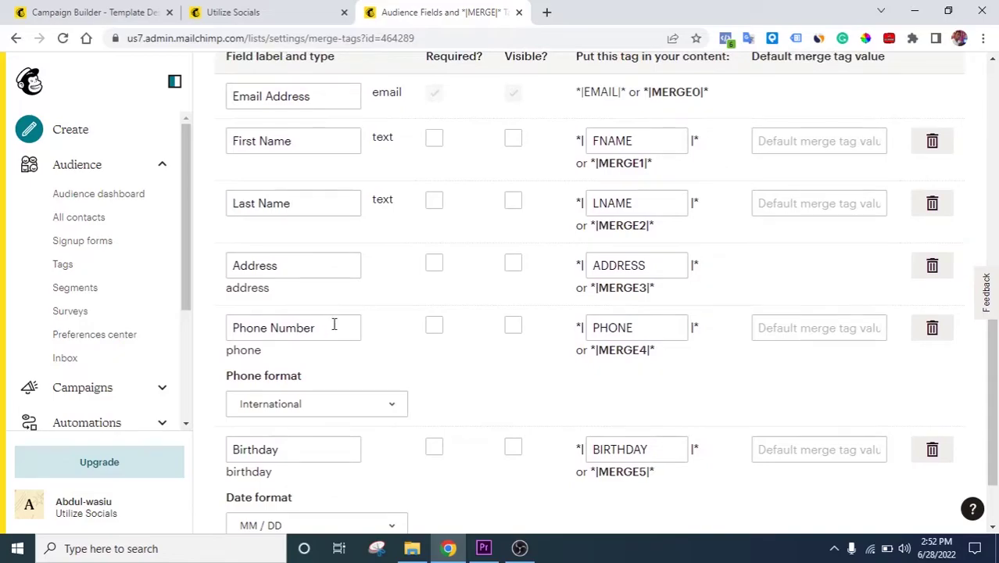
pyautogui.scroll(-2, 334, 324)
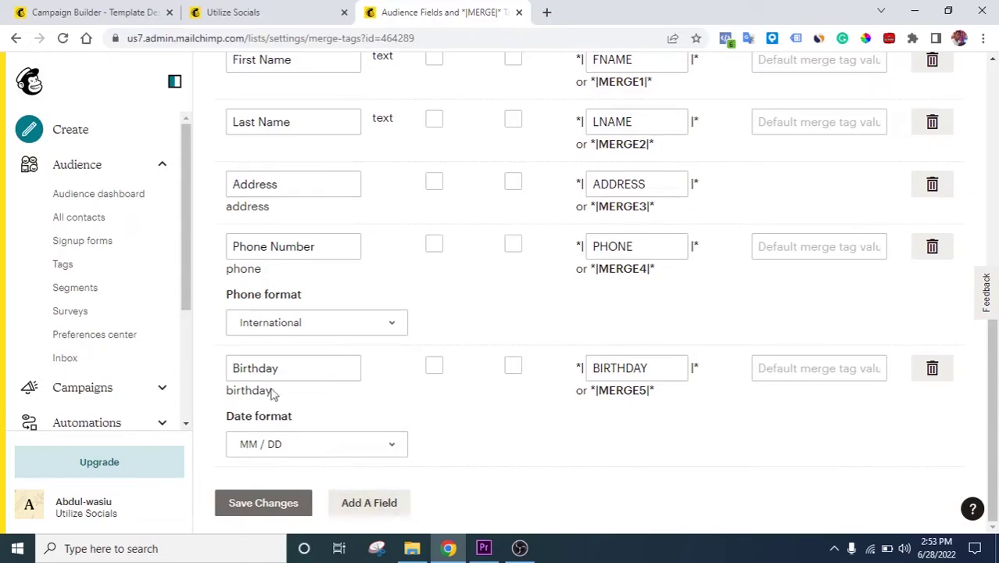
# Check the update-profile preferences page, then return to the audience fields list.
pyautogui.click(227, 12)
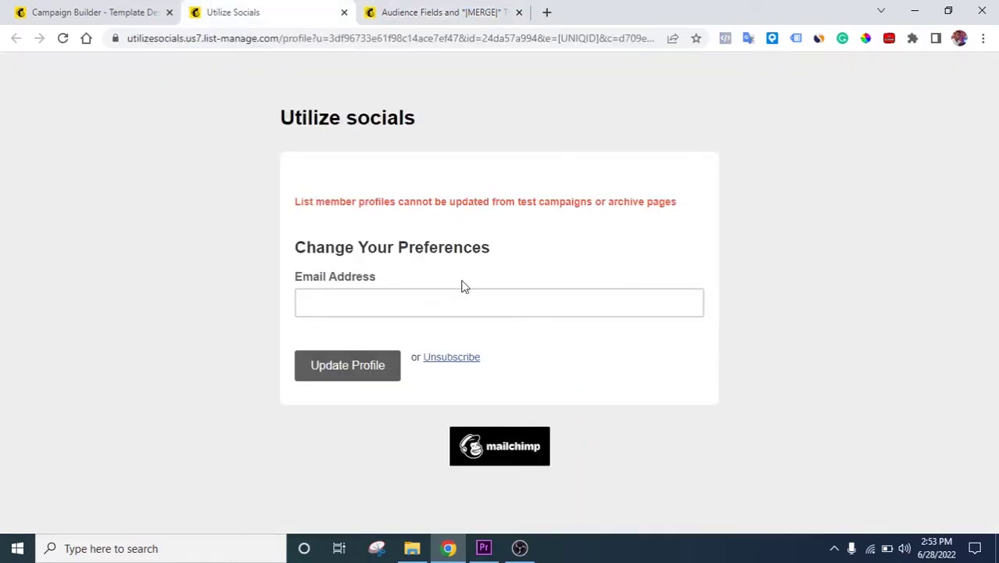
pyautogui.click(445, 12)
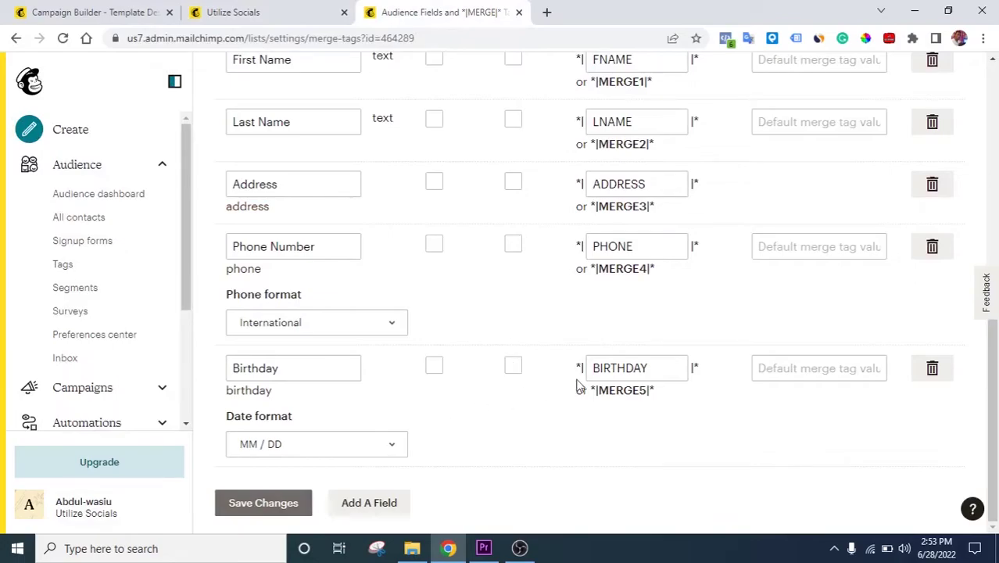
pyautogui.scroll(5, 473, 366)
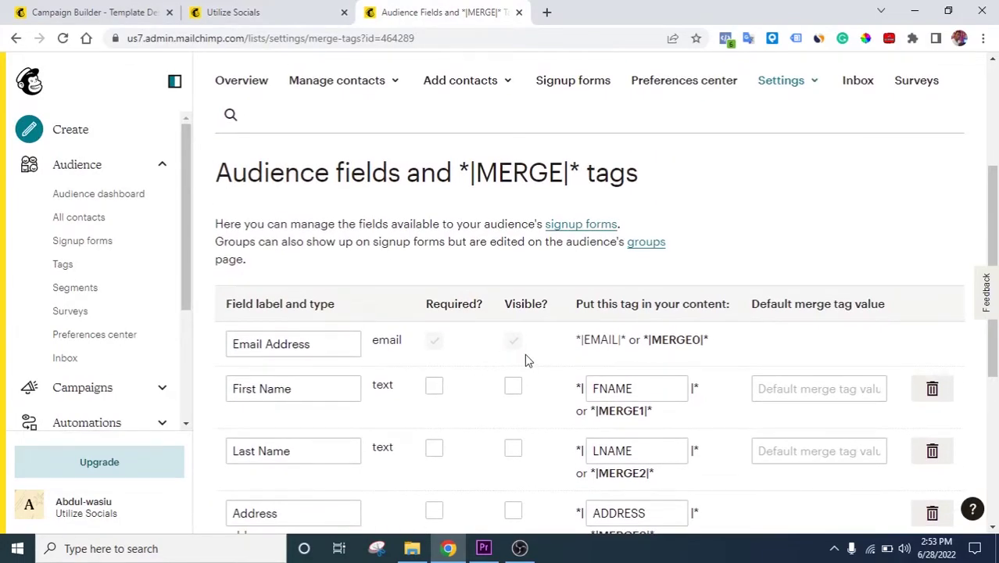
pyautogui.scroll(-1, 524, 354)
pyautogui.scroll(-4, 524, 358)
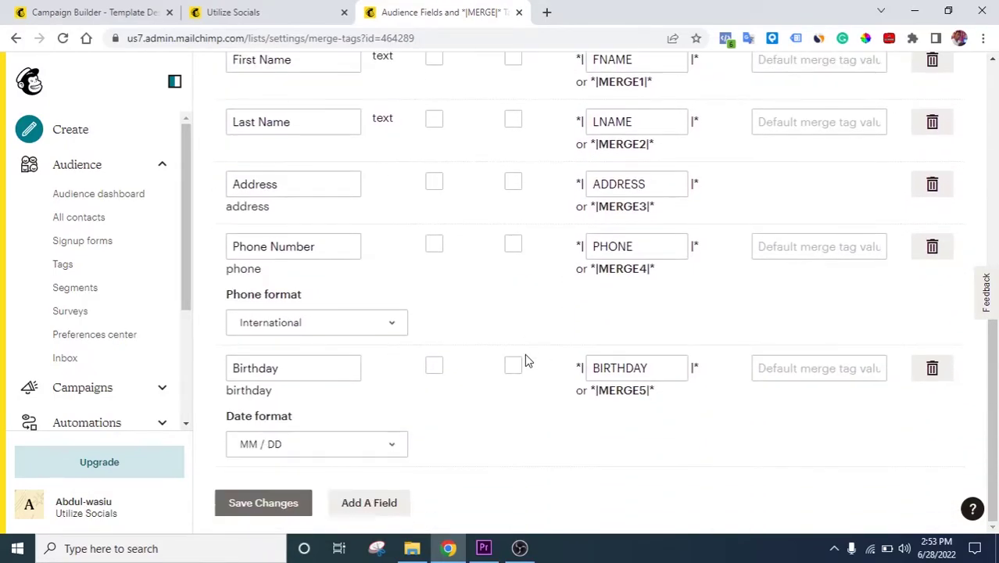
pyautogui.scroll(2, 525, 358)
pyautogui.scroll(3, 524, 360)
pyautogui.scroll(-4, 525, 359)
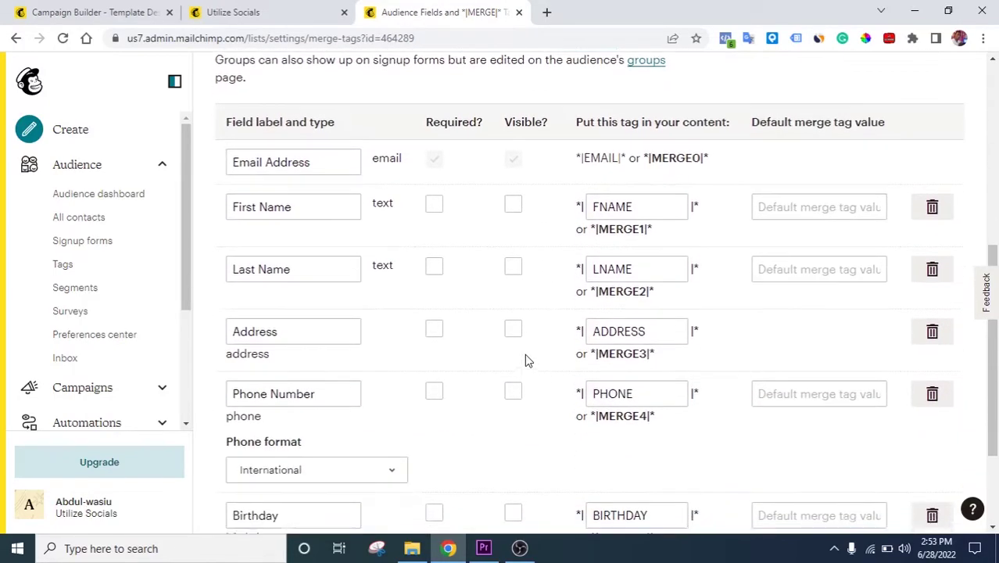
pyautogui.scroll(-2, 524, 358)
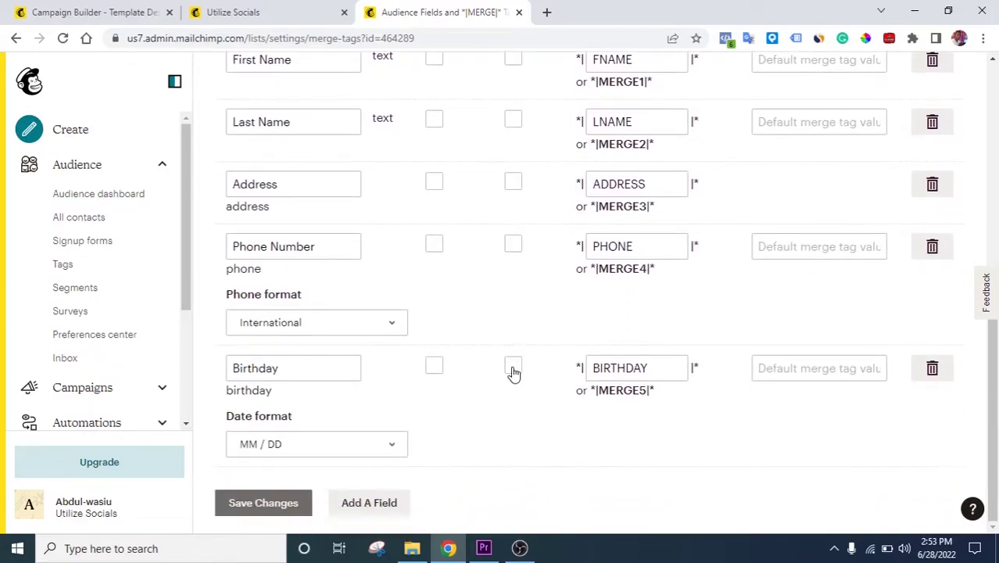
# Tick Visible for Birthday and First Name, leaving First Name not required.
pyautogui.click(512, 367)
pyautogui.scroll(1, 512, 151)
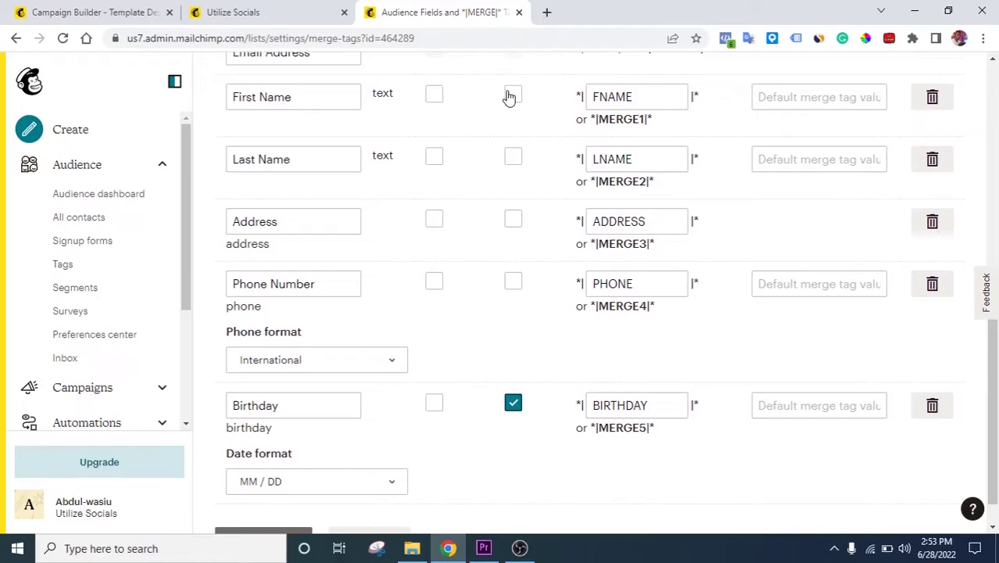
pyautogui.click(510, 97)
pyautogui.click(433, 96)
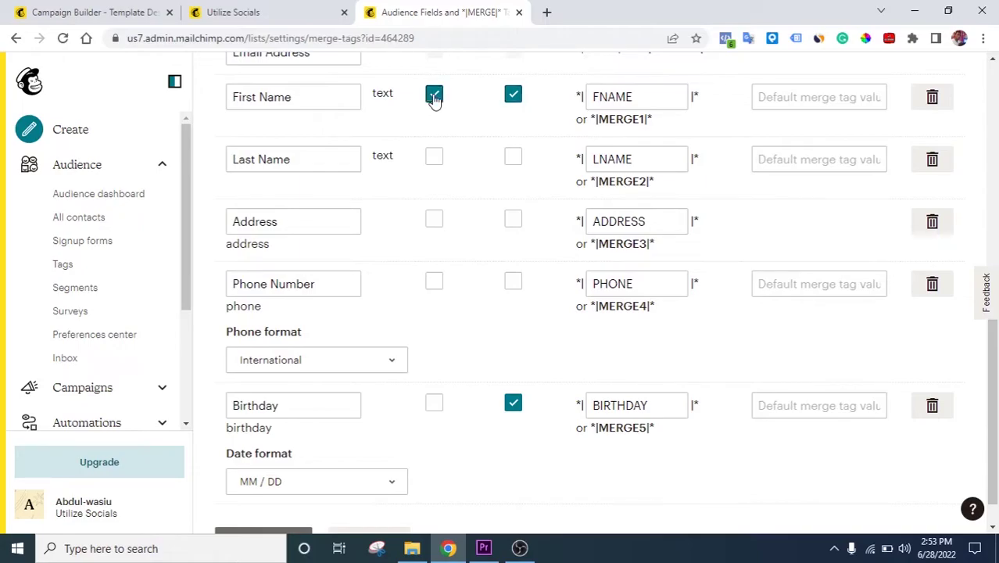
pyautogui.click(434, 95)
pyautogui.scroll(-1, 435, 101)
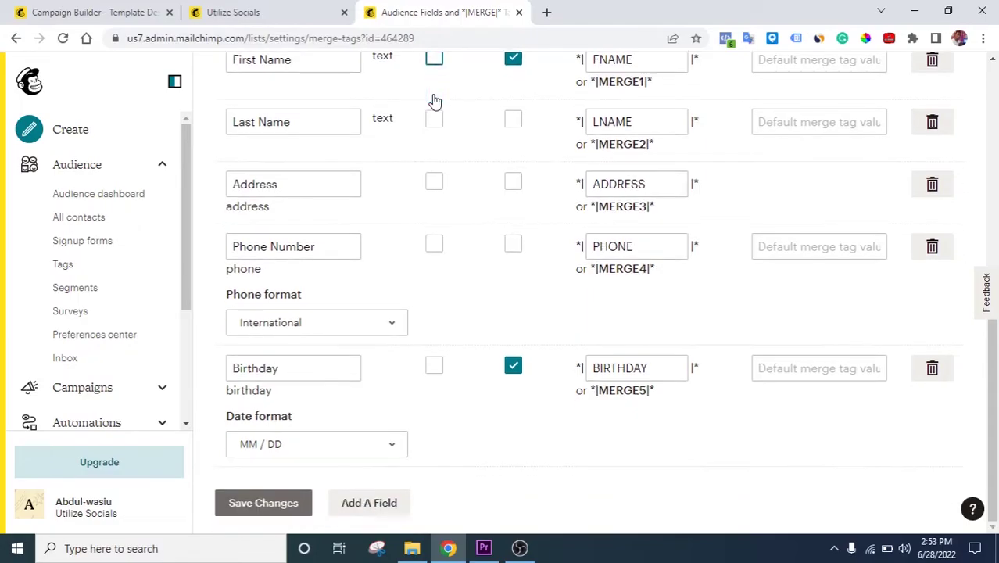
# Save the First Name and Birthday field changes, then reload the Utilize Socials preferences page to show them.
pyautogui.click(284, 505)
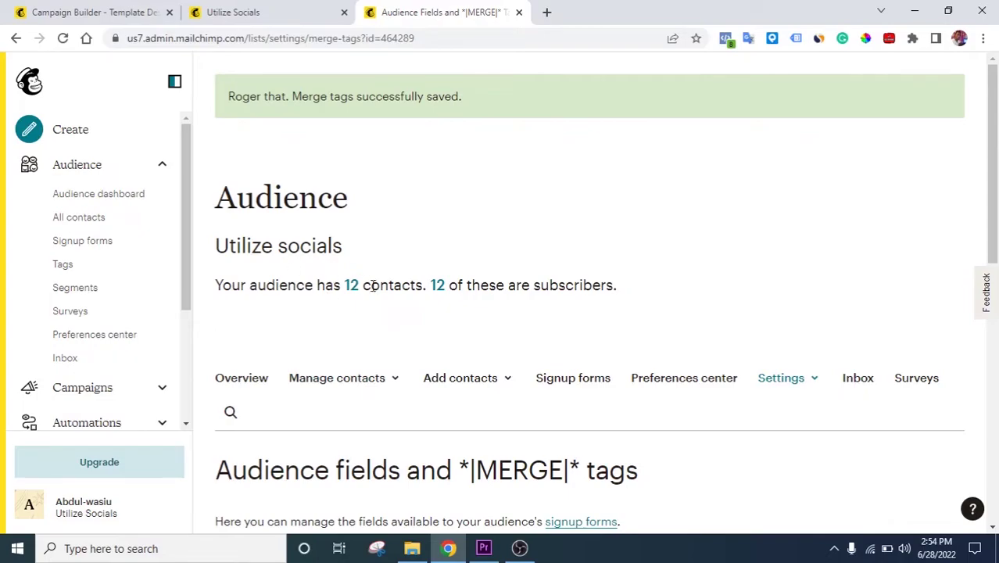
pyautogui.click(275, 8)
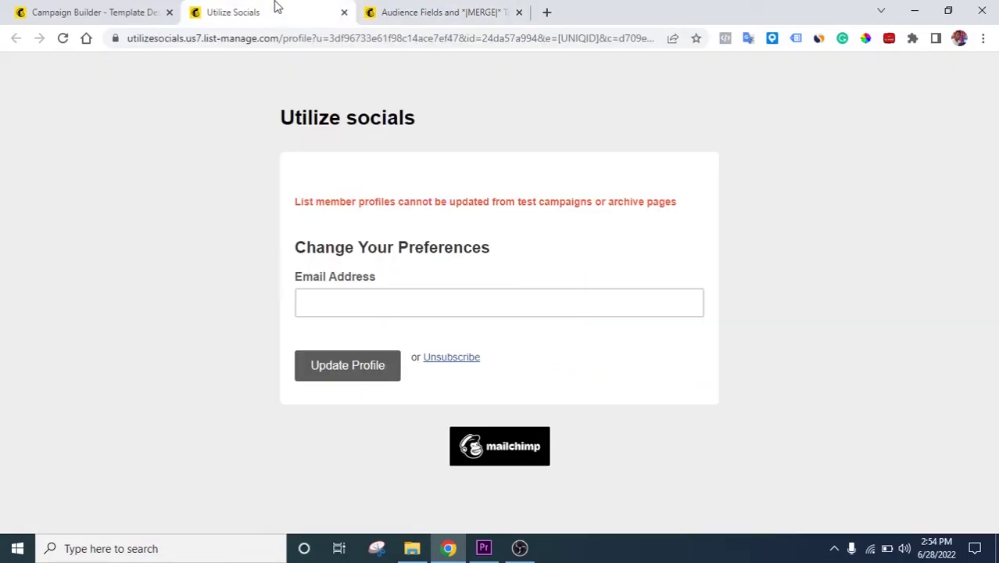
pyautogui.click(63, 38)
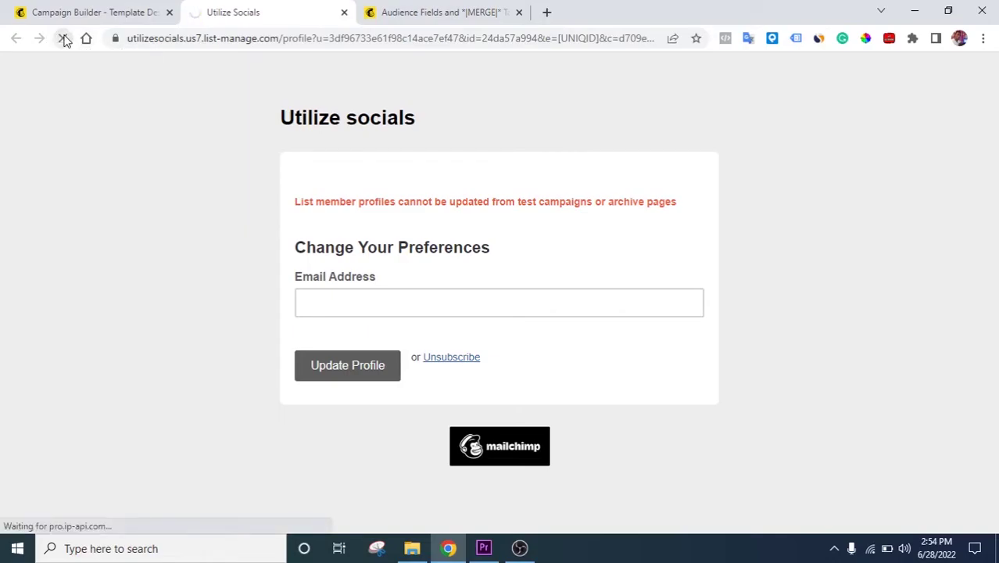